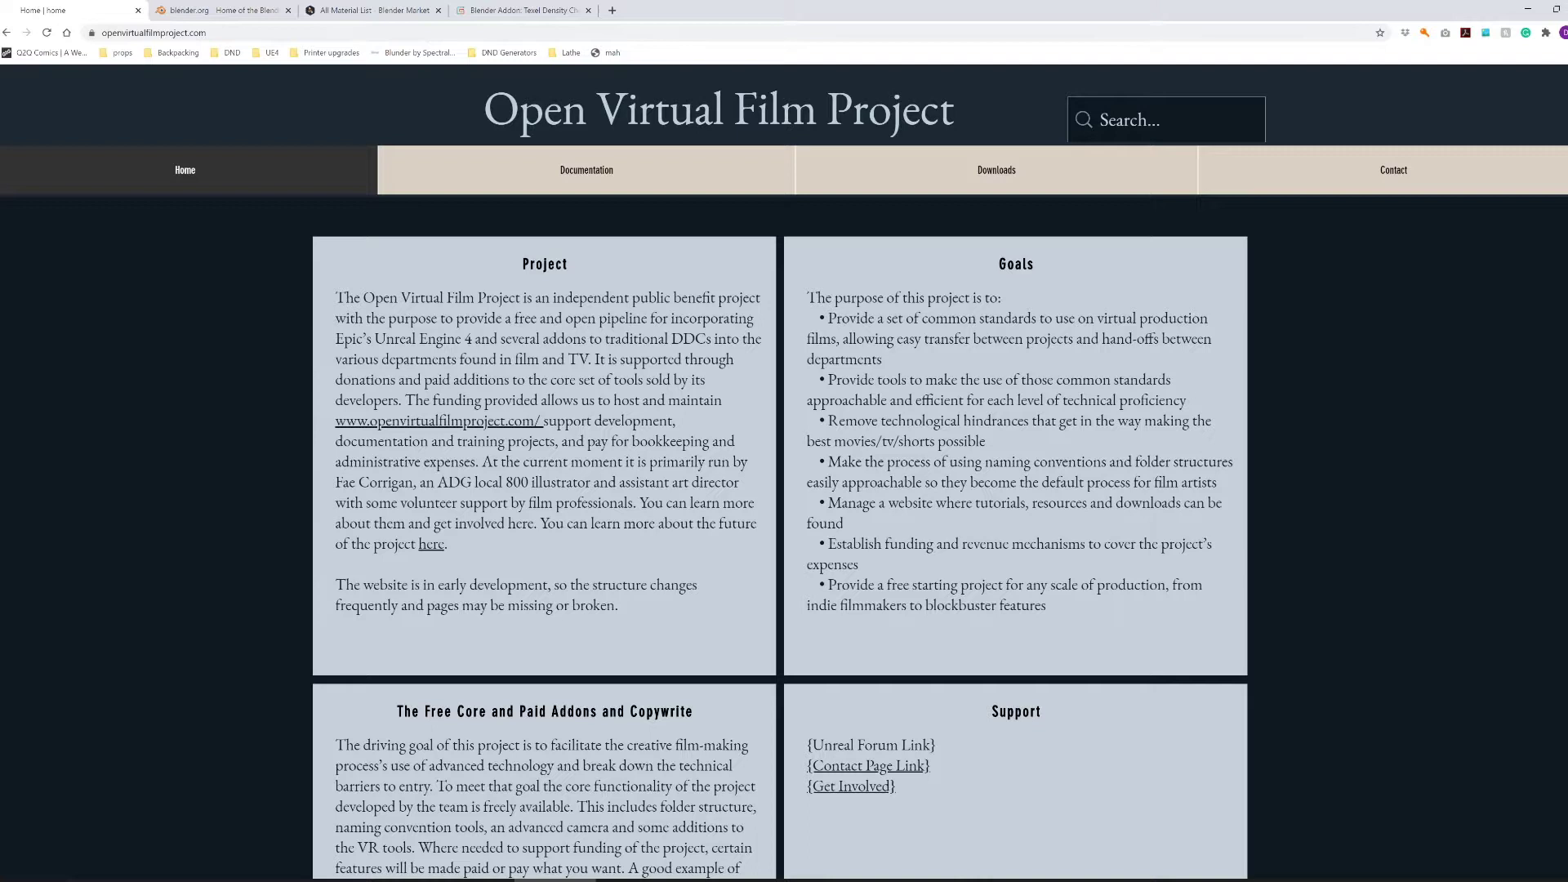
- Go to the Open Virtual Film Project Downloads page with the Download OVFP 4.25.1.0 link
left_click(993, 173)
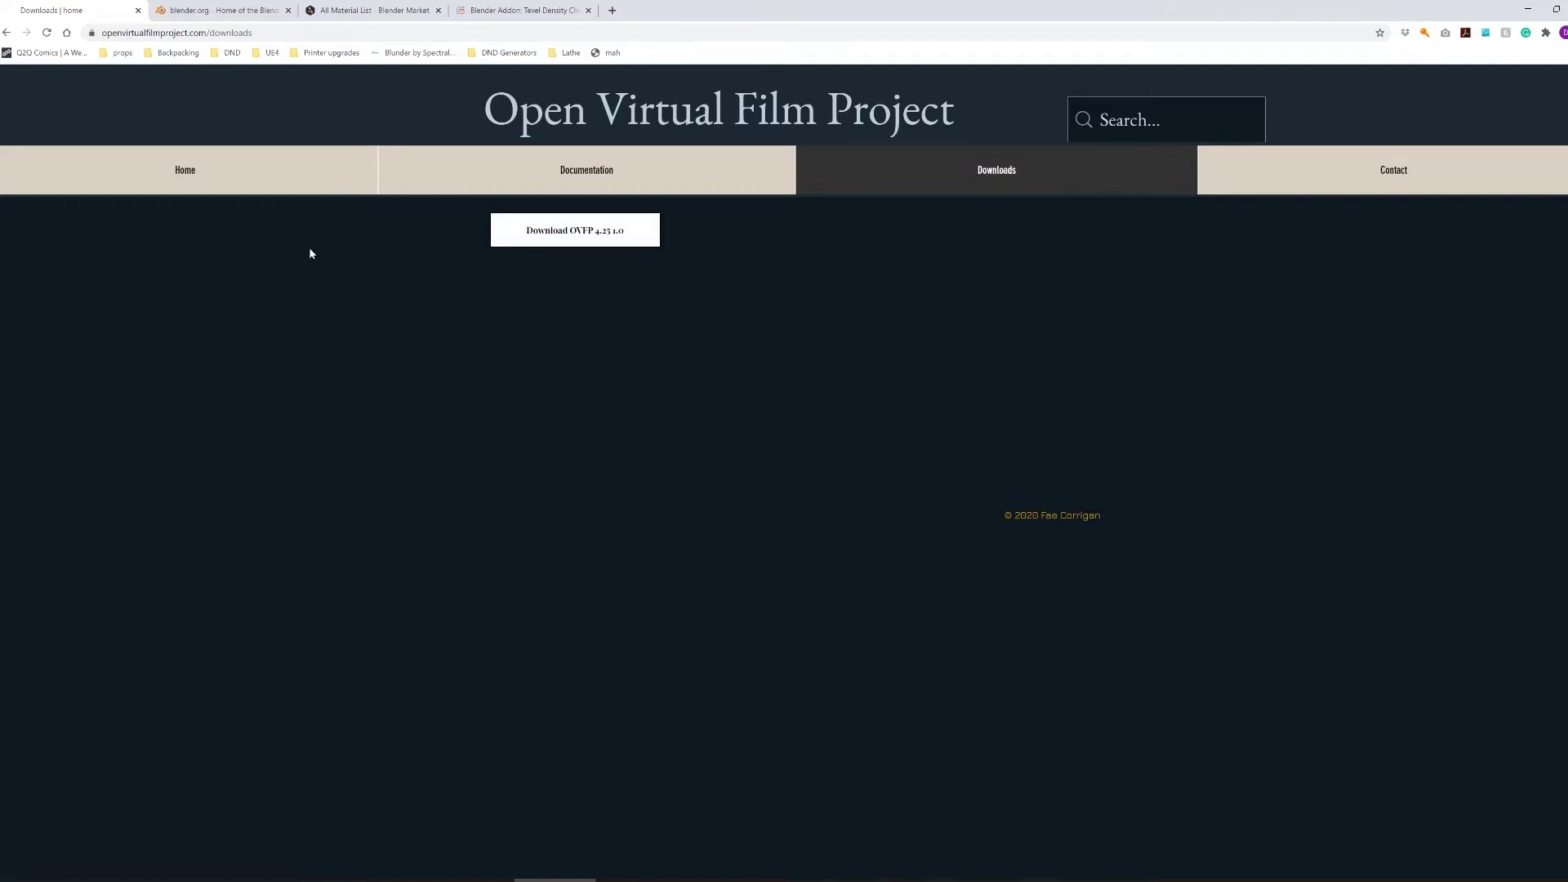
left_click(219, 12)
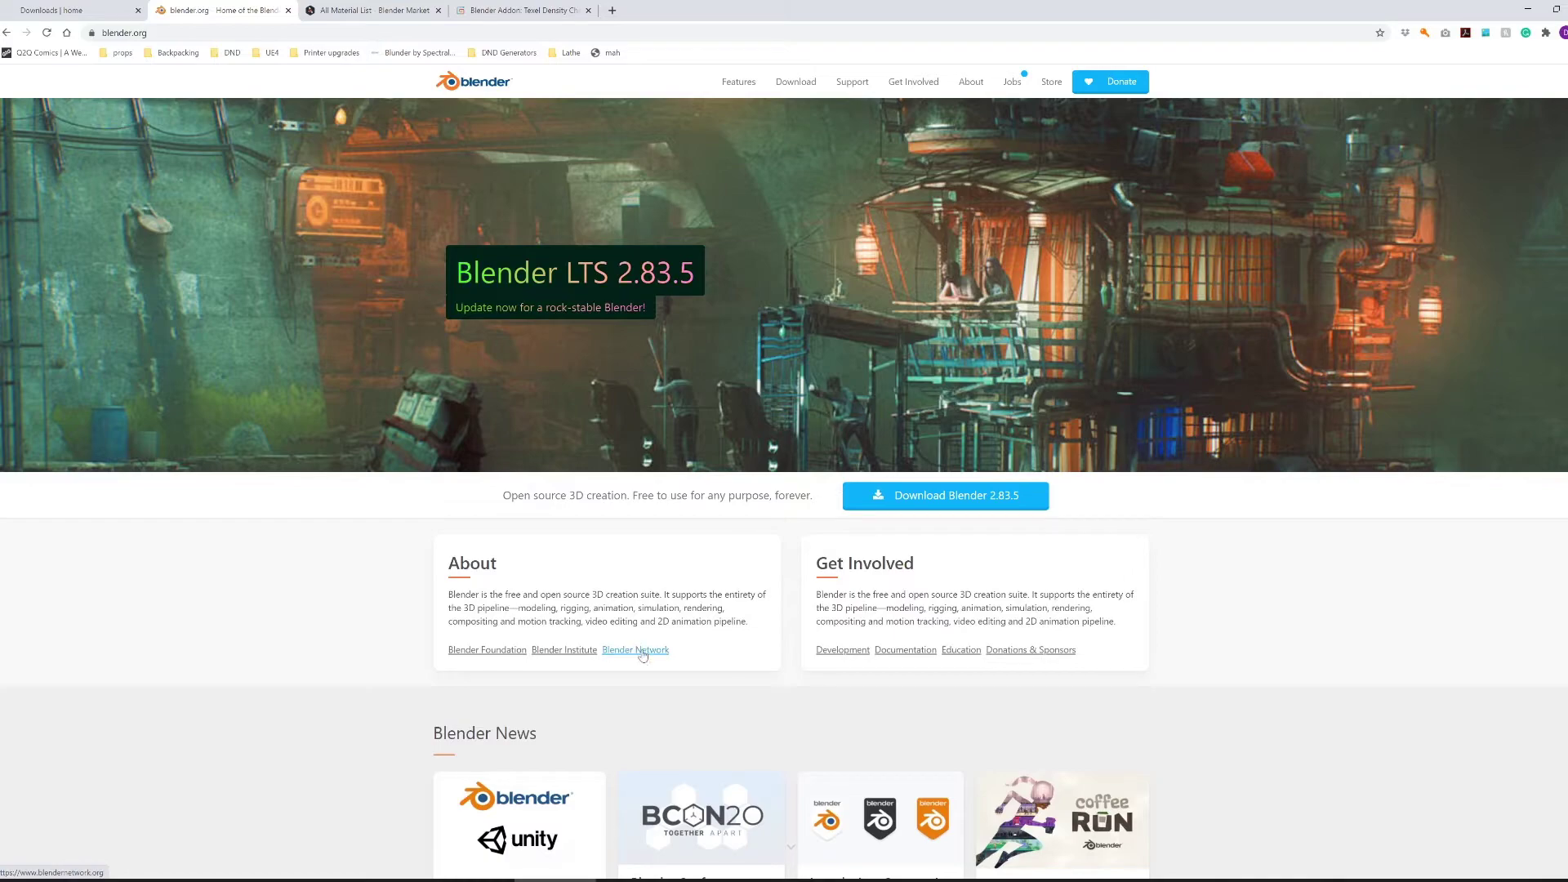
- Switch to Blender and bring up Preferences on the Add-ons list, centred on screen
key("alt+Tab")
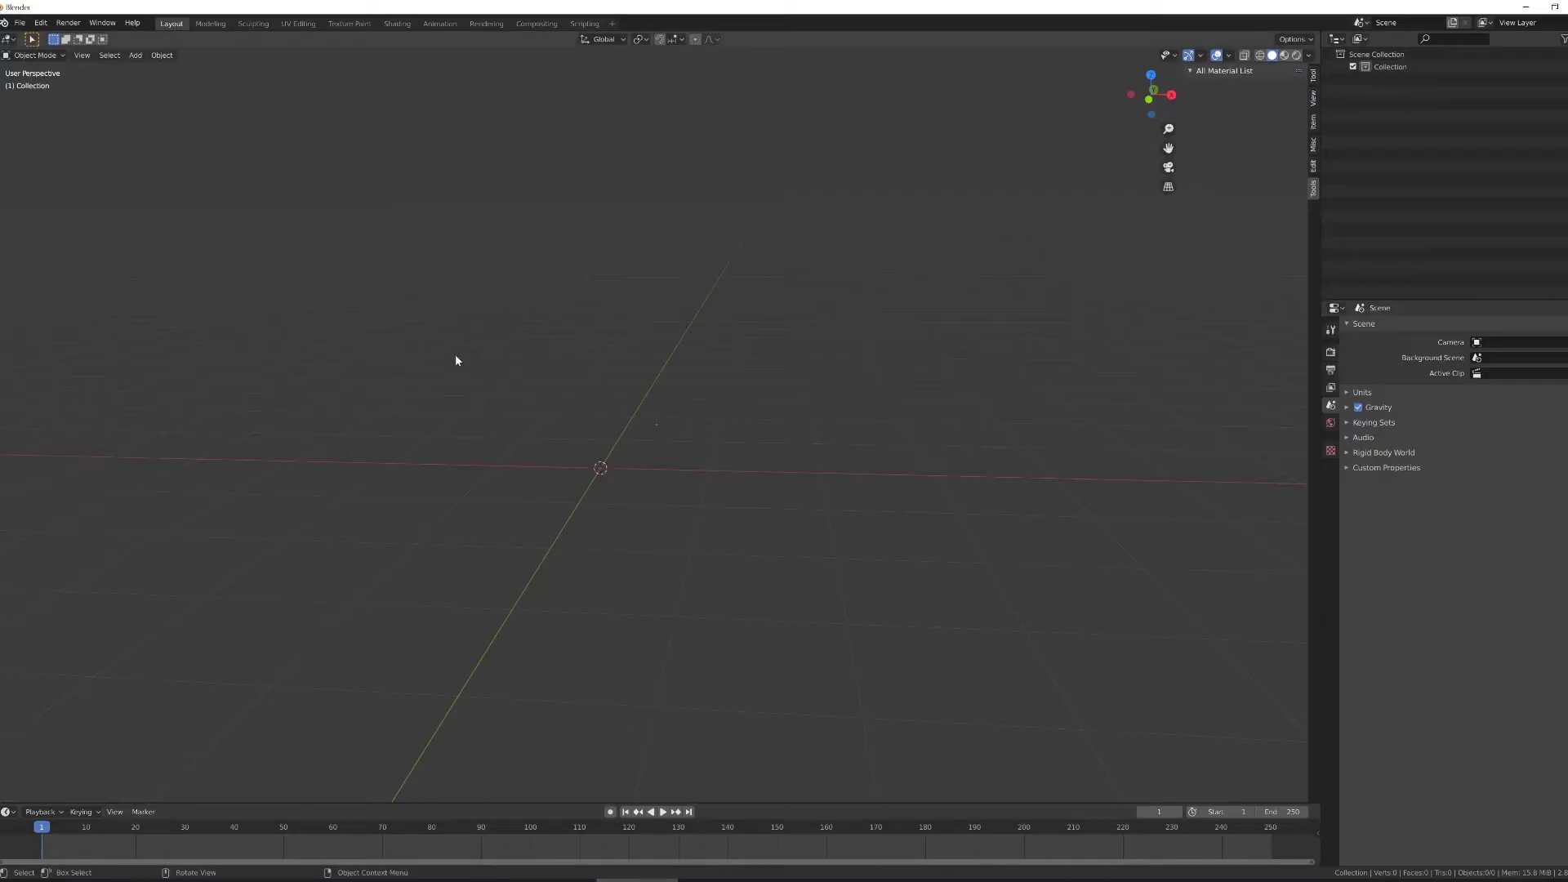
middle_click_drag(456, 361, 614, 452)
left_click(40, 22)
left_click(86, 199)
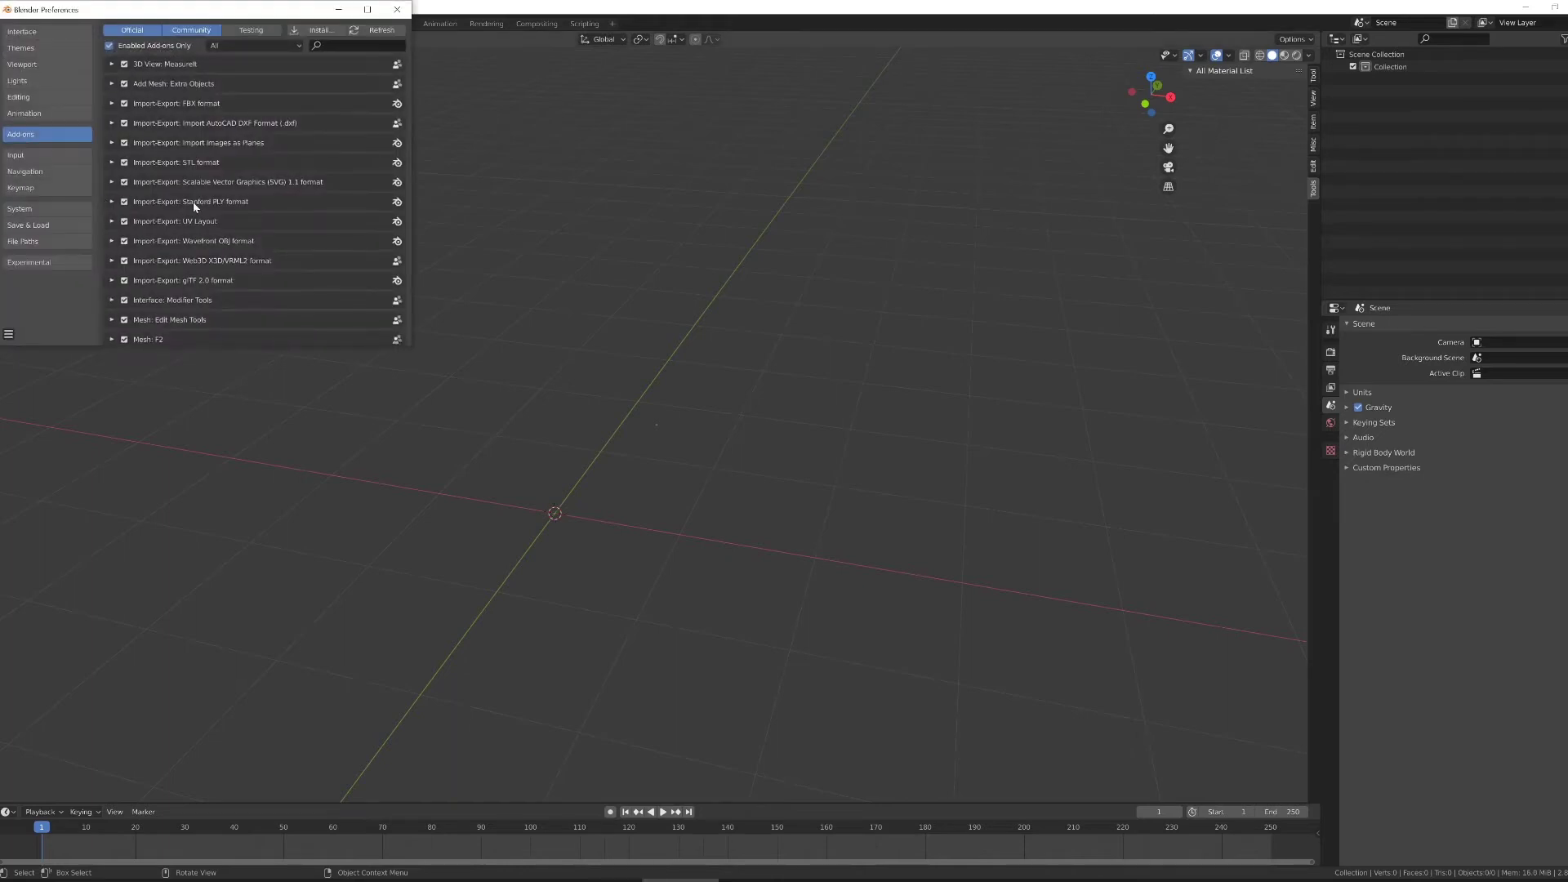
left_click_drag(214, 9, 735, 208)
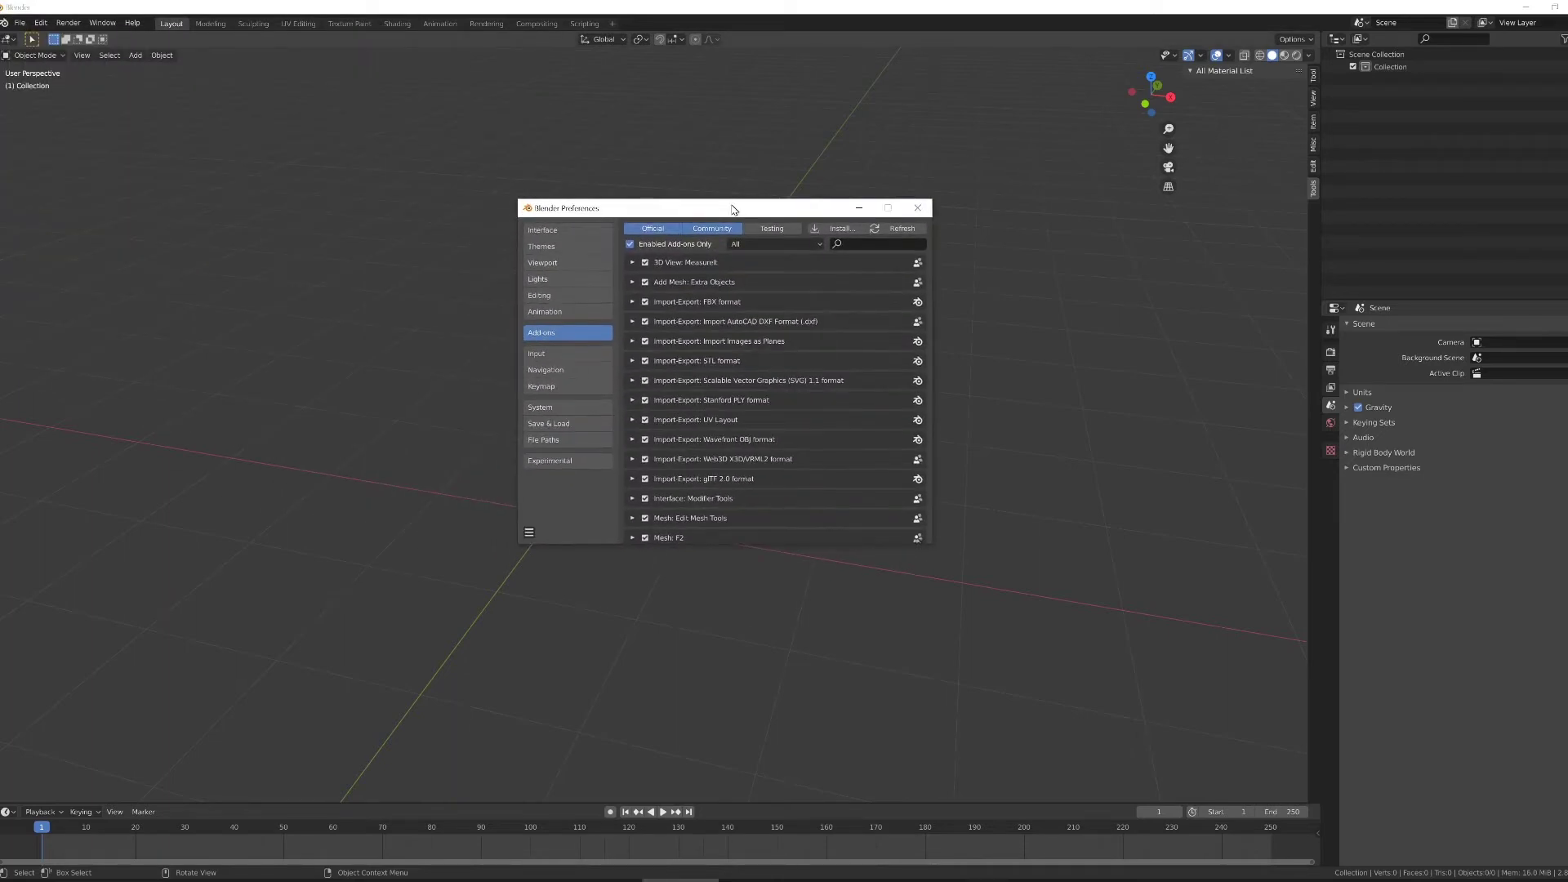
- Start an add-on install and take the file browser to the OVFP_1.0 folder
left_click(837, 232)
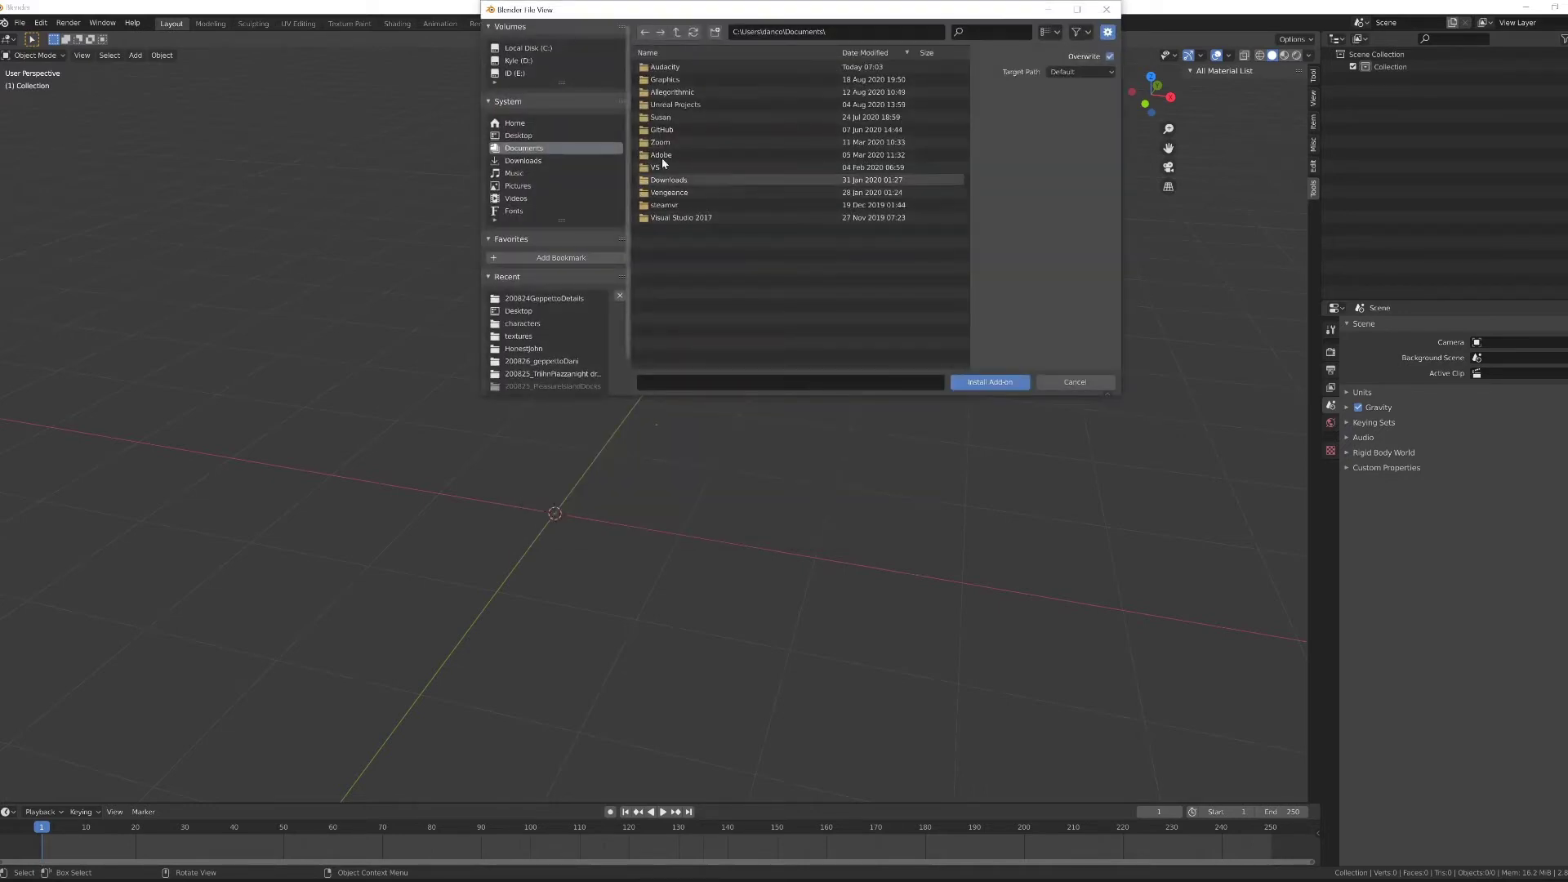
left_click(854, 29)
type("D:\\OVFP\\OVFP_1.0\\Plugins\\OVFPPlugin\\Content\\Python\\")
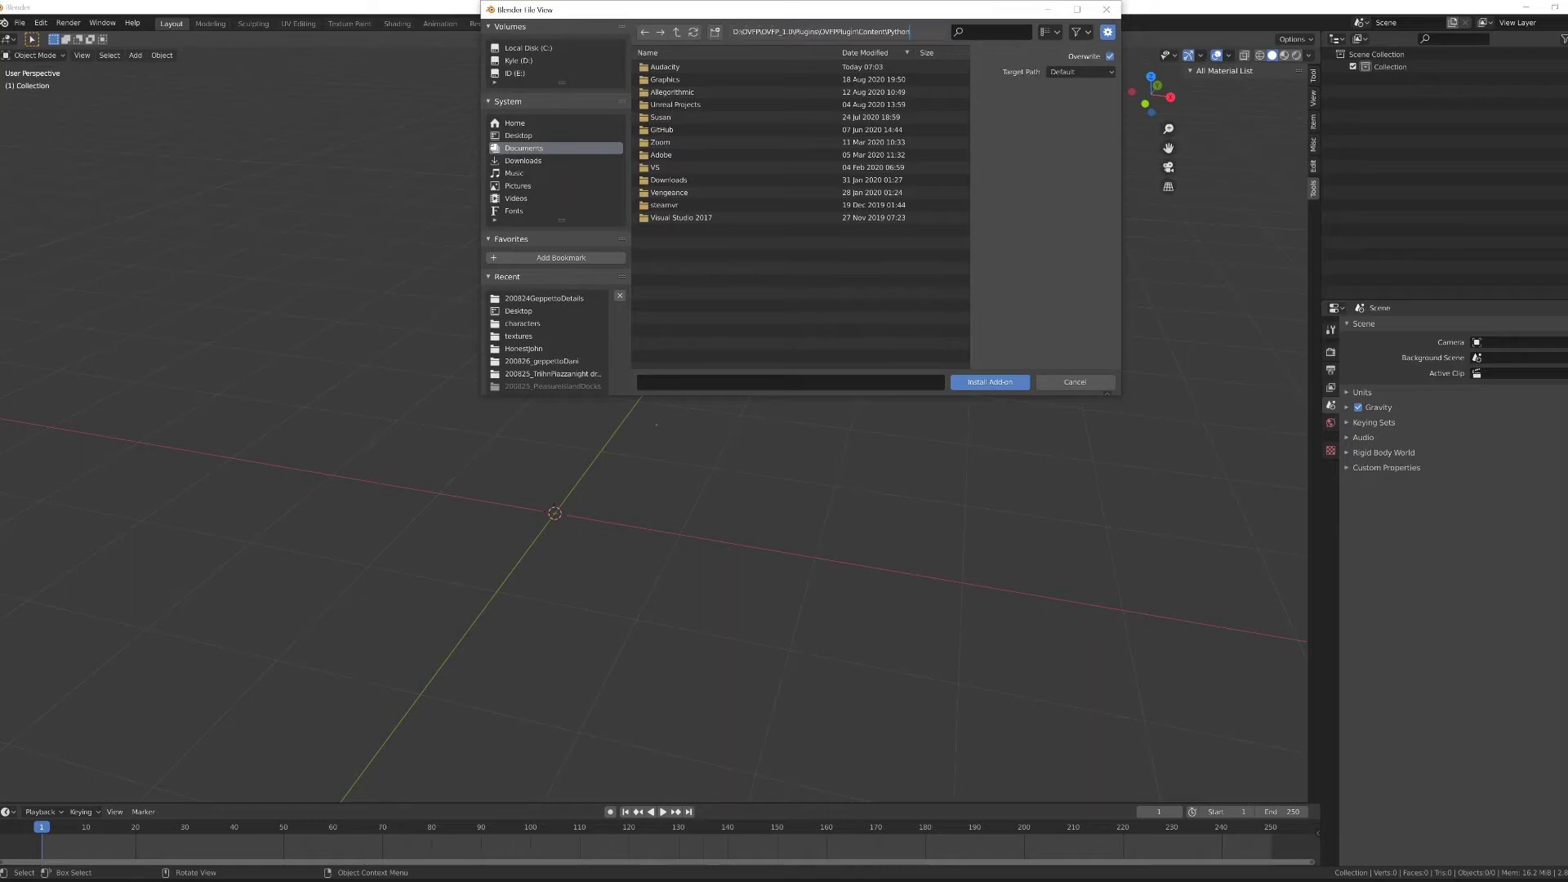
key("Return")
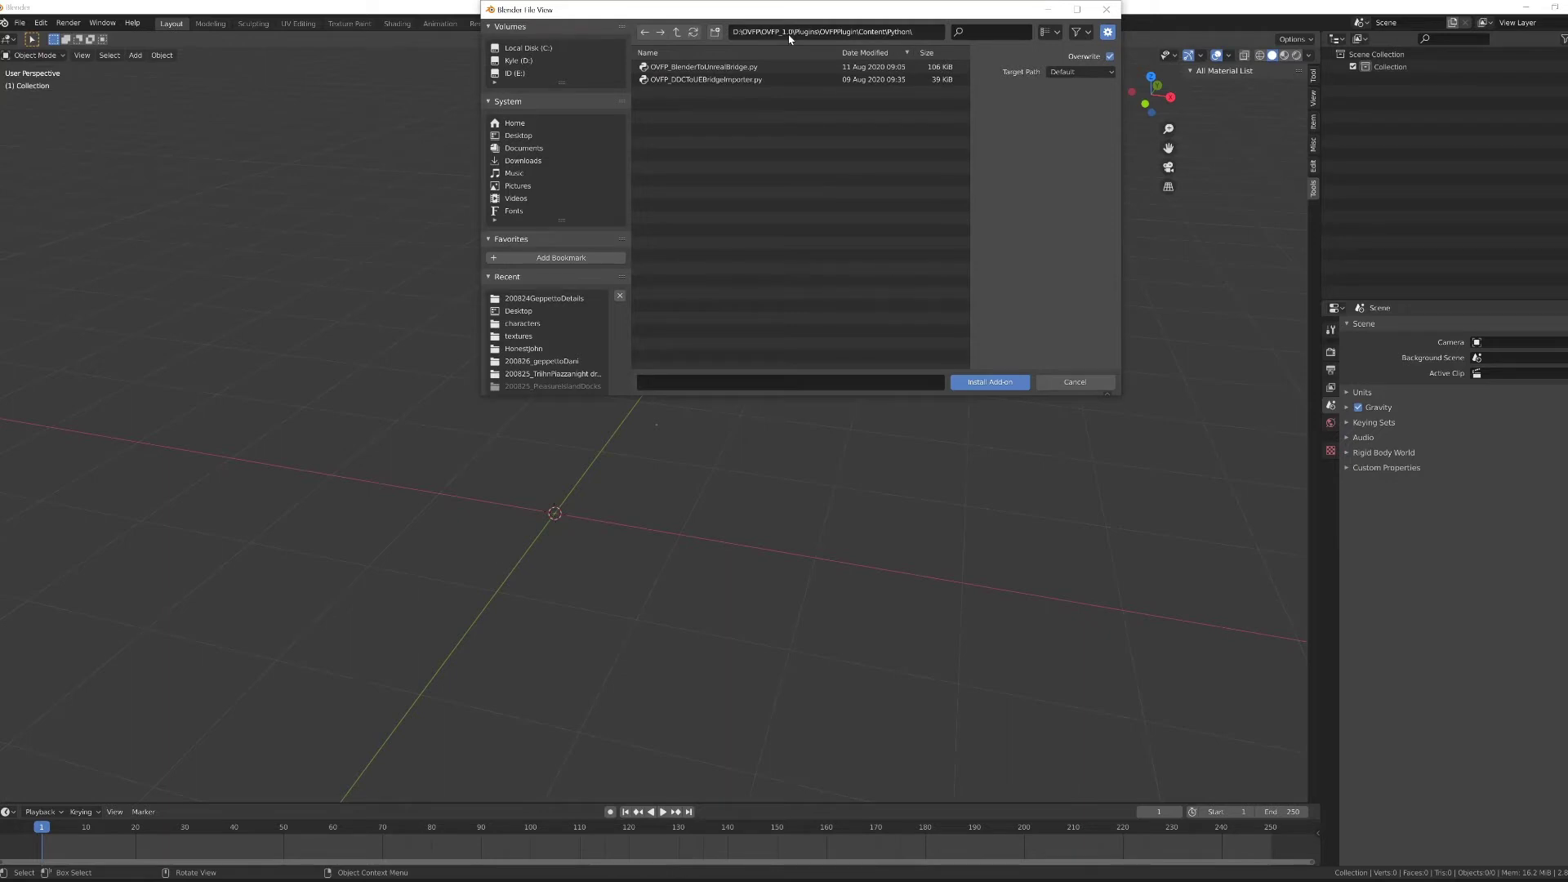
left_click(678, 33)
left_click(678, 32)
left_click(678, 32)
left_click(678, 33)
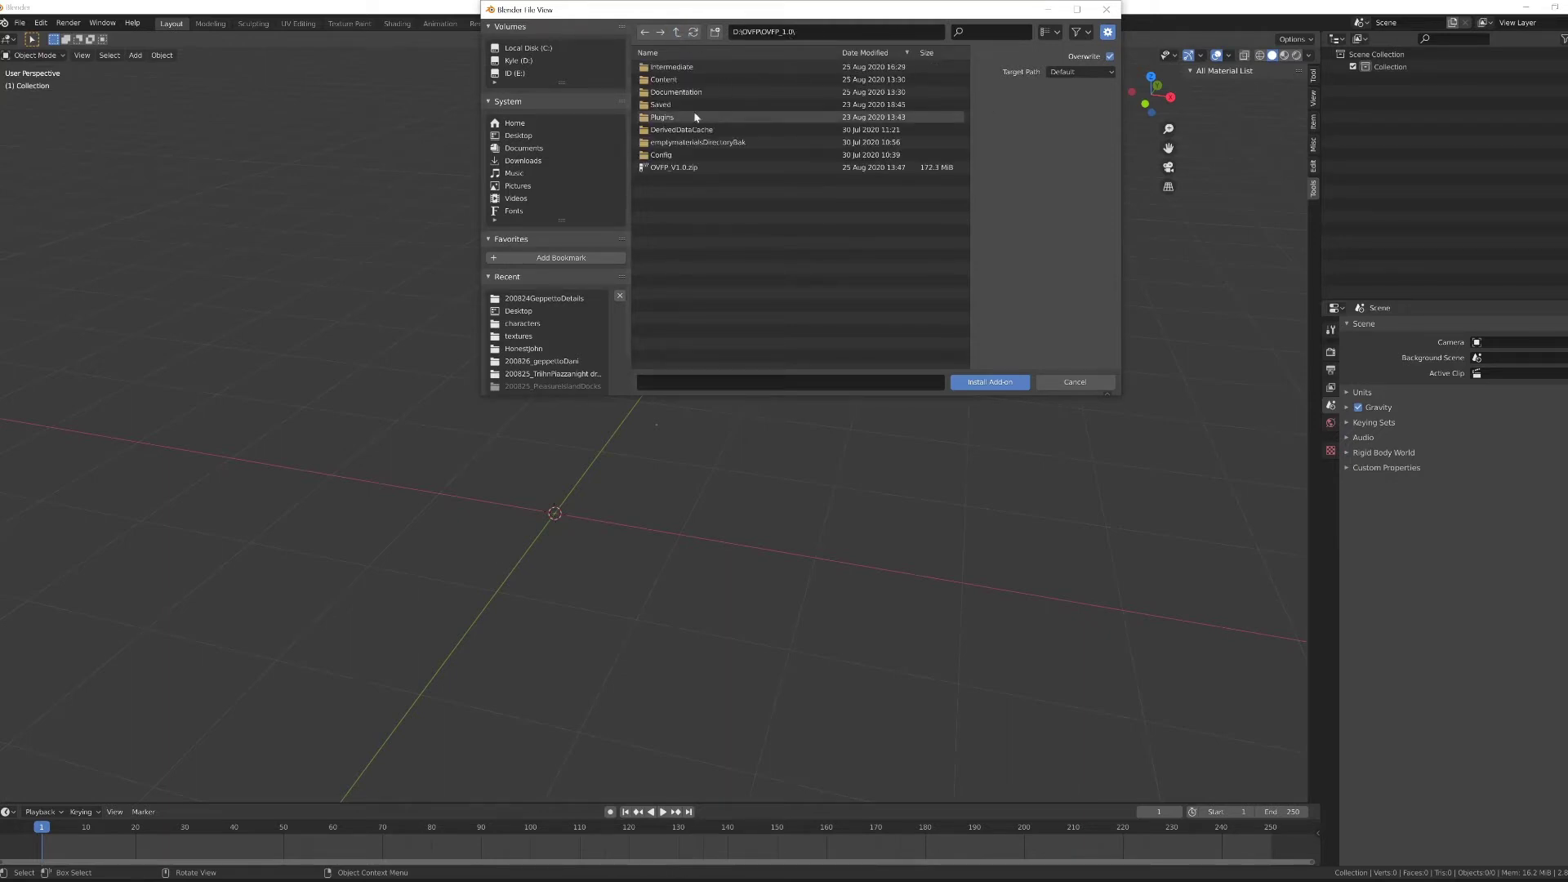
- Install OVFP_BlenderToUnrealBridge.py from Plugins\OVFPPlugin\Content\Python
double_click(684, 117)
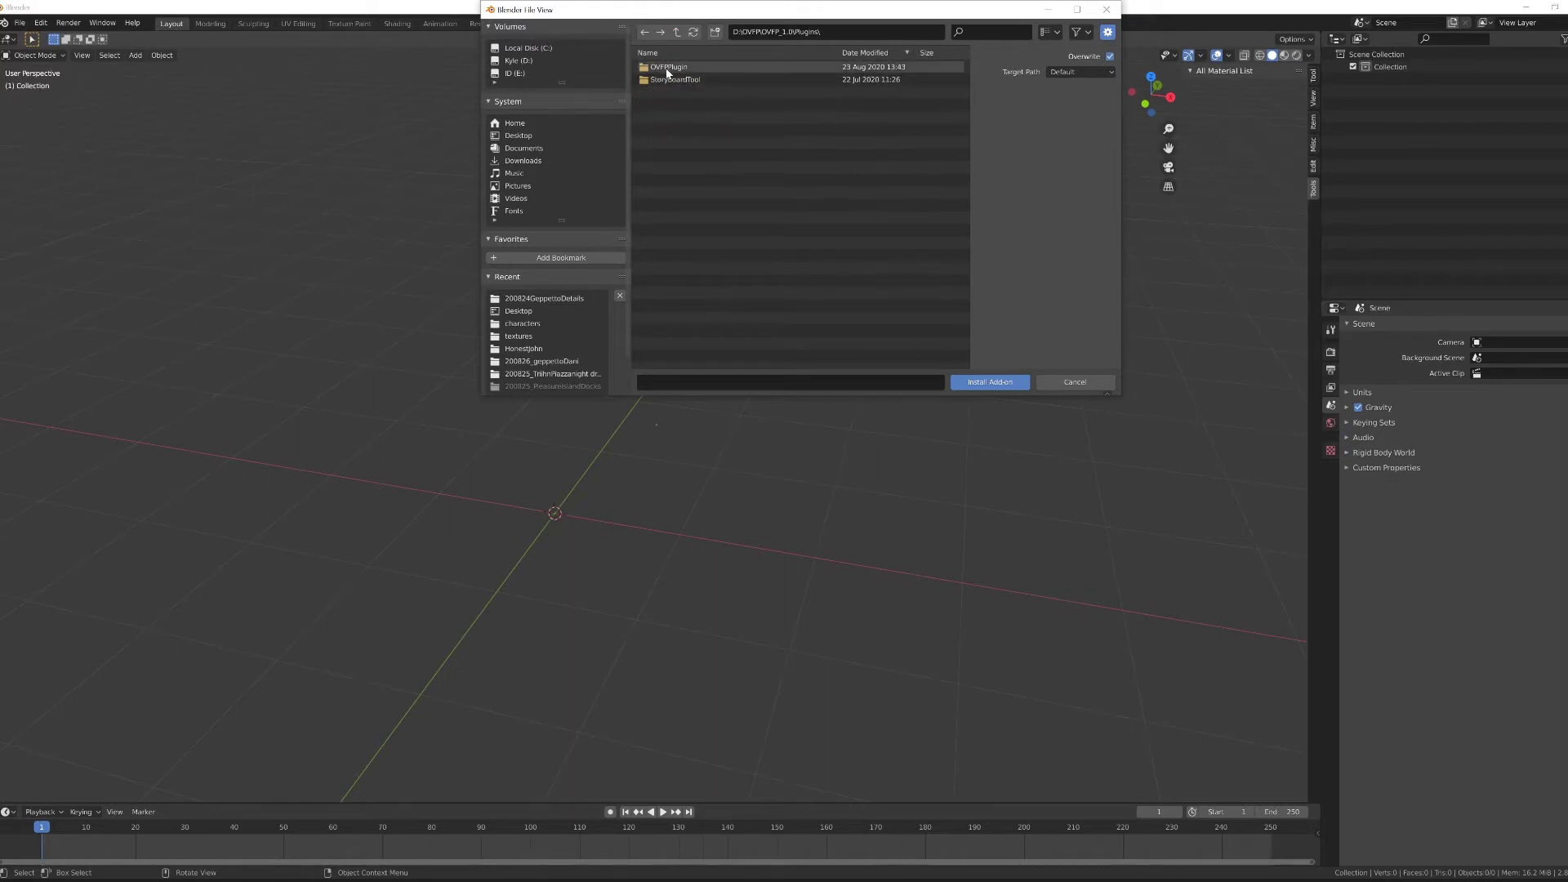
double_click(673, 69)
double_click(675, 82)
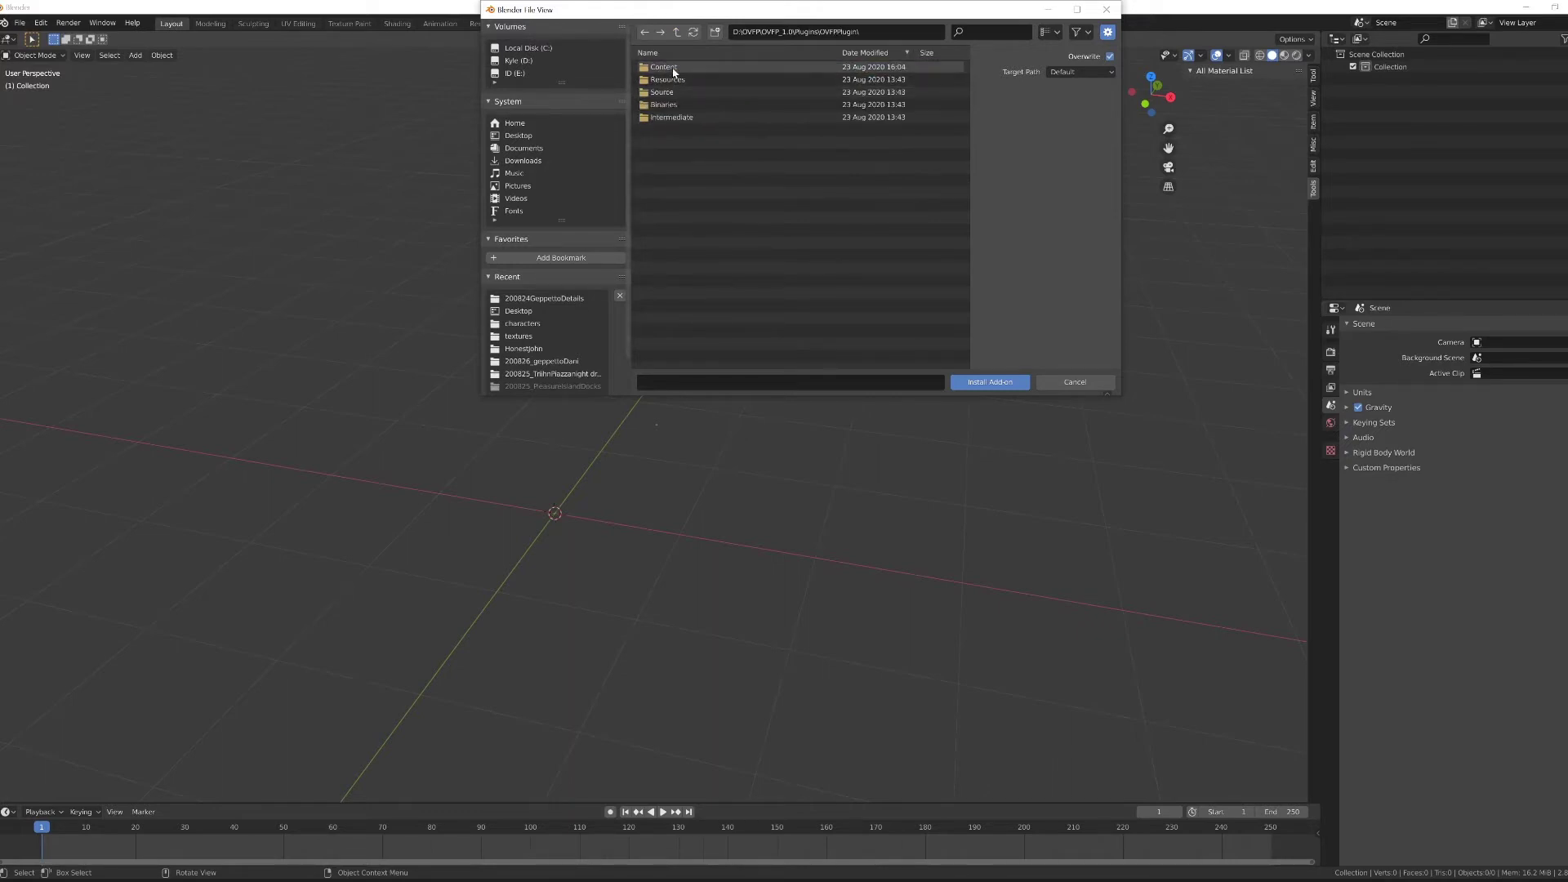
double_click(686, 93)
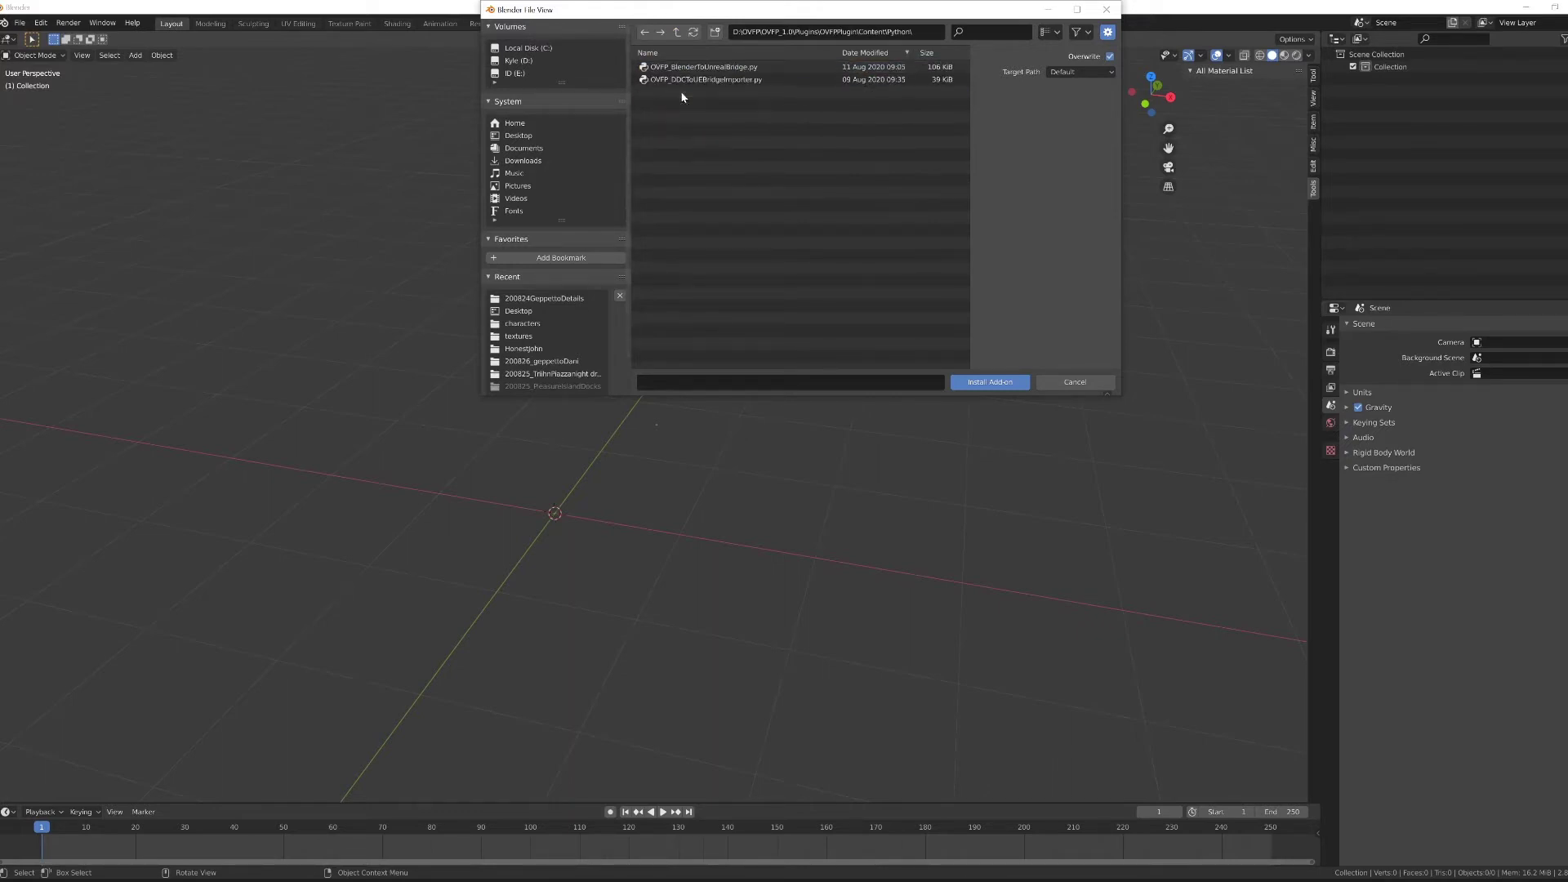
left_click(767, 70)
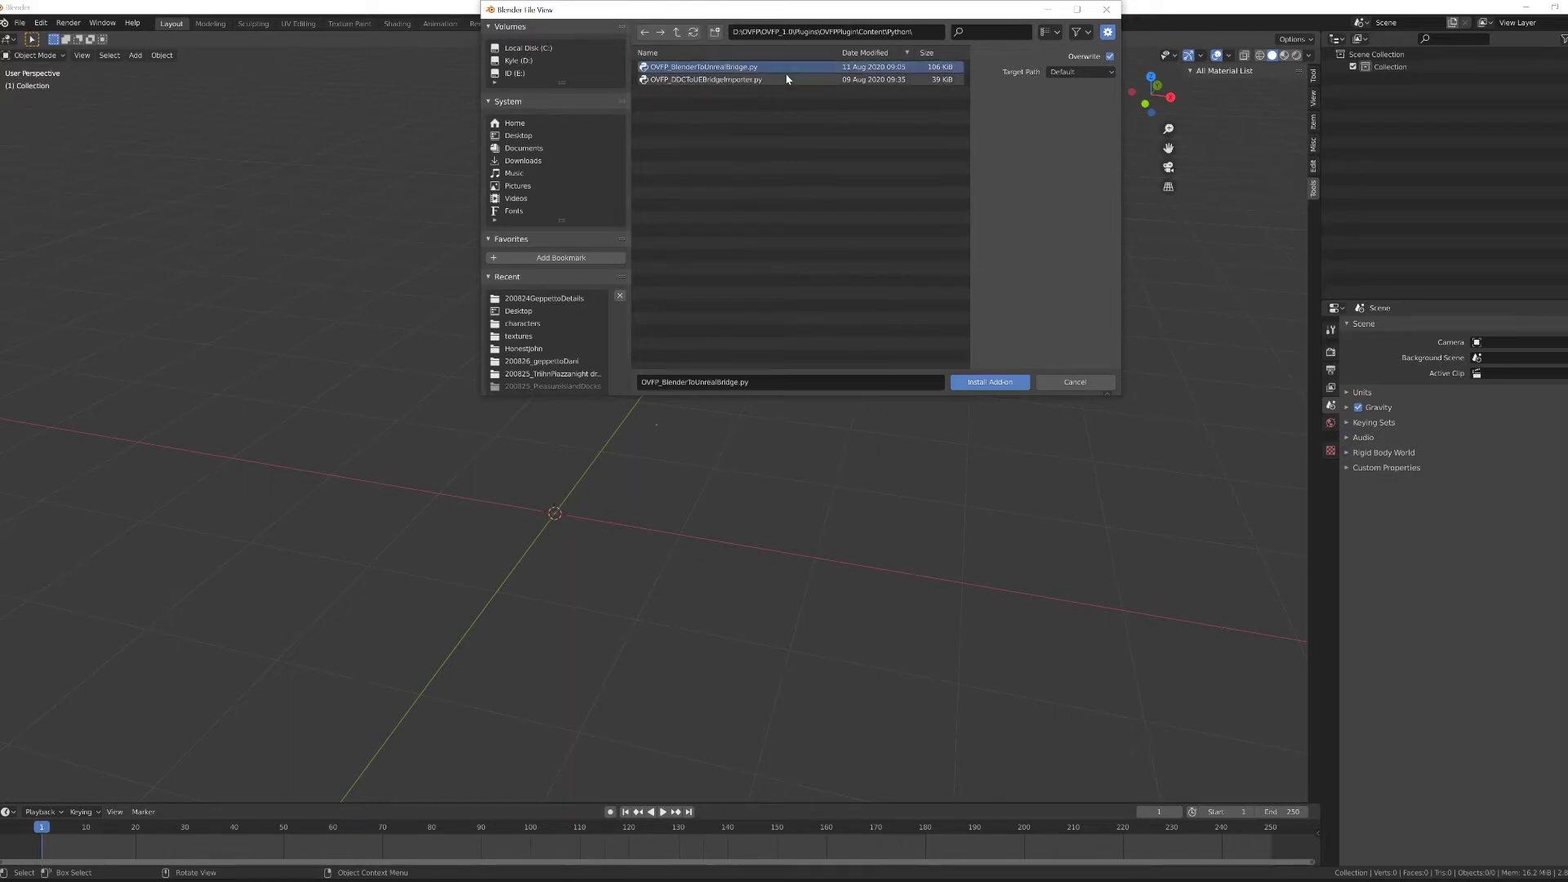
left_click(983, 385)
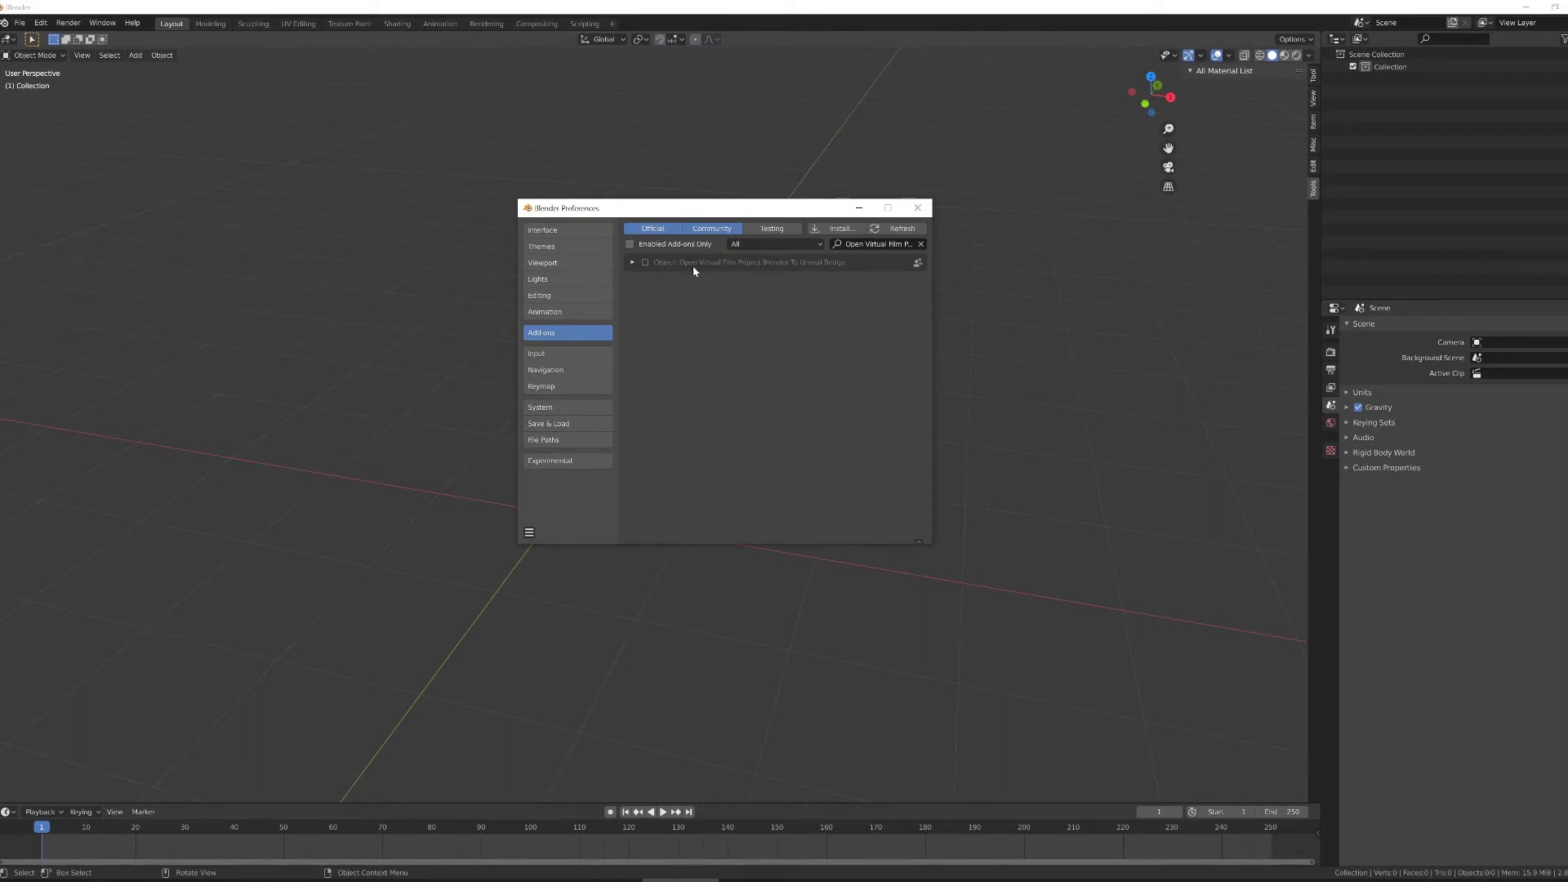
- Enable the Blender To Unreal Bridge add-on and expand its details, showing File Export Path ./imports/
left_click(645, 263)
left_click(632, 264)
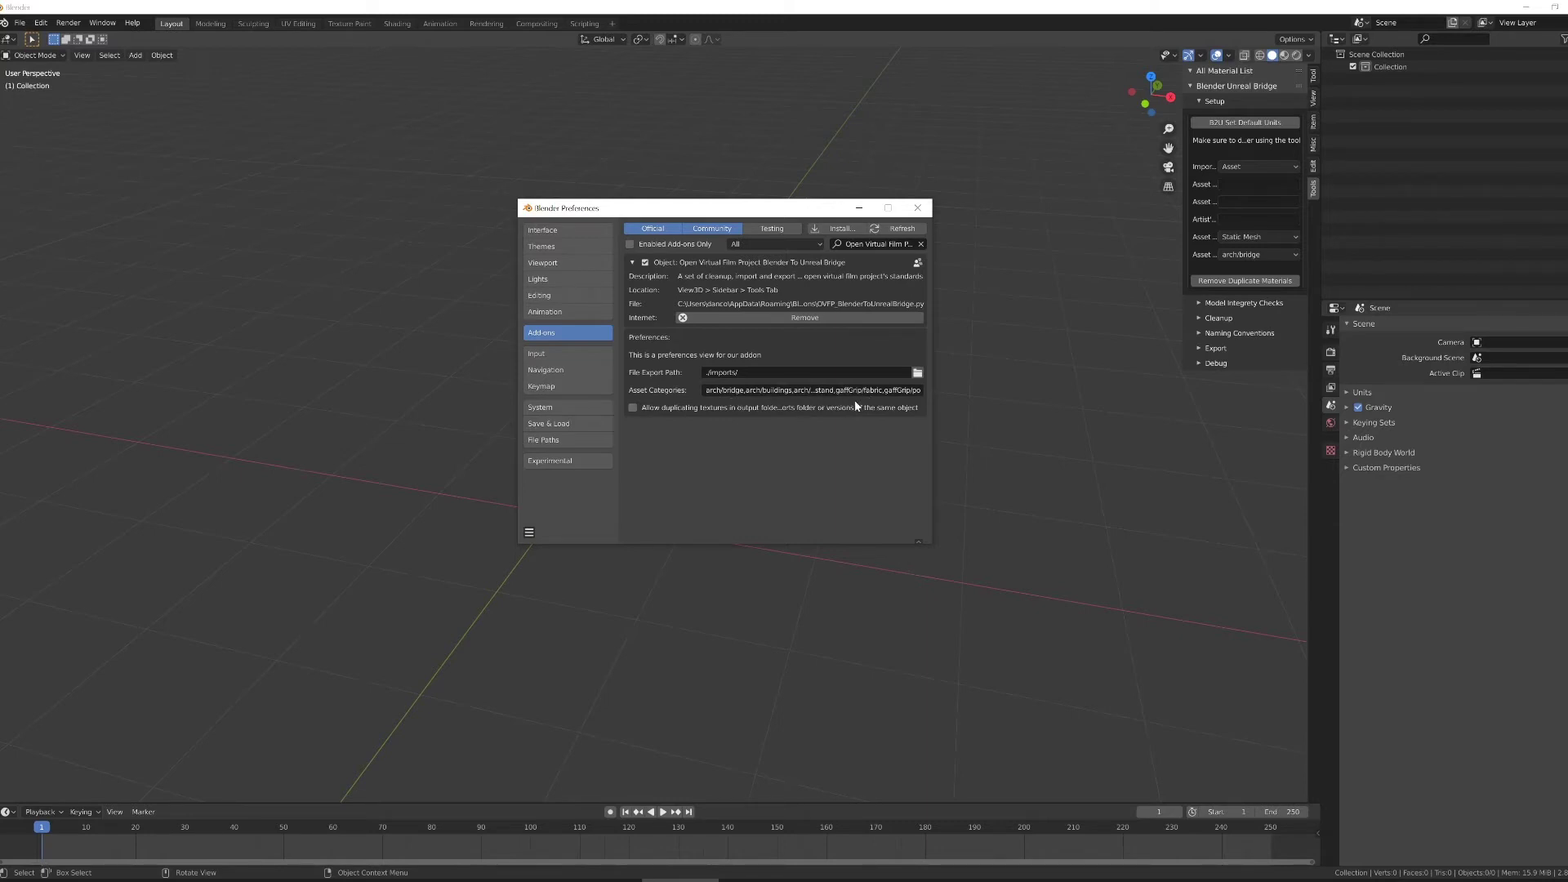
- Enlarge the Preferences window and inspect the full Asset Categories list starting with arch/bridge
left_click_drag(931, 544, 1107, 705)
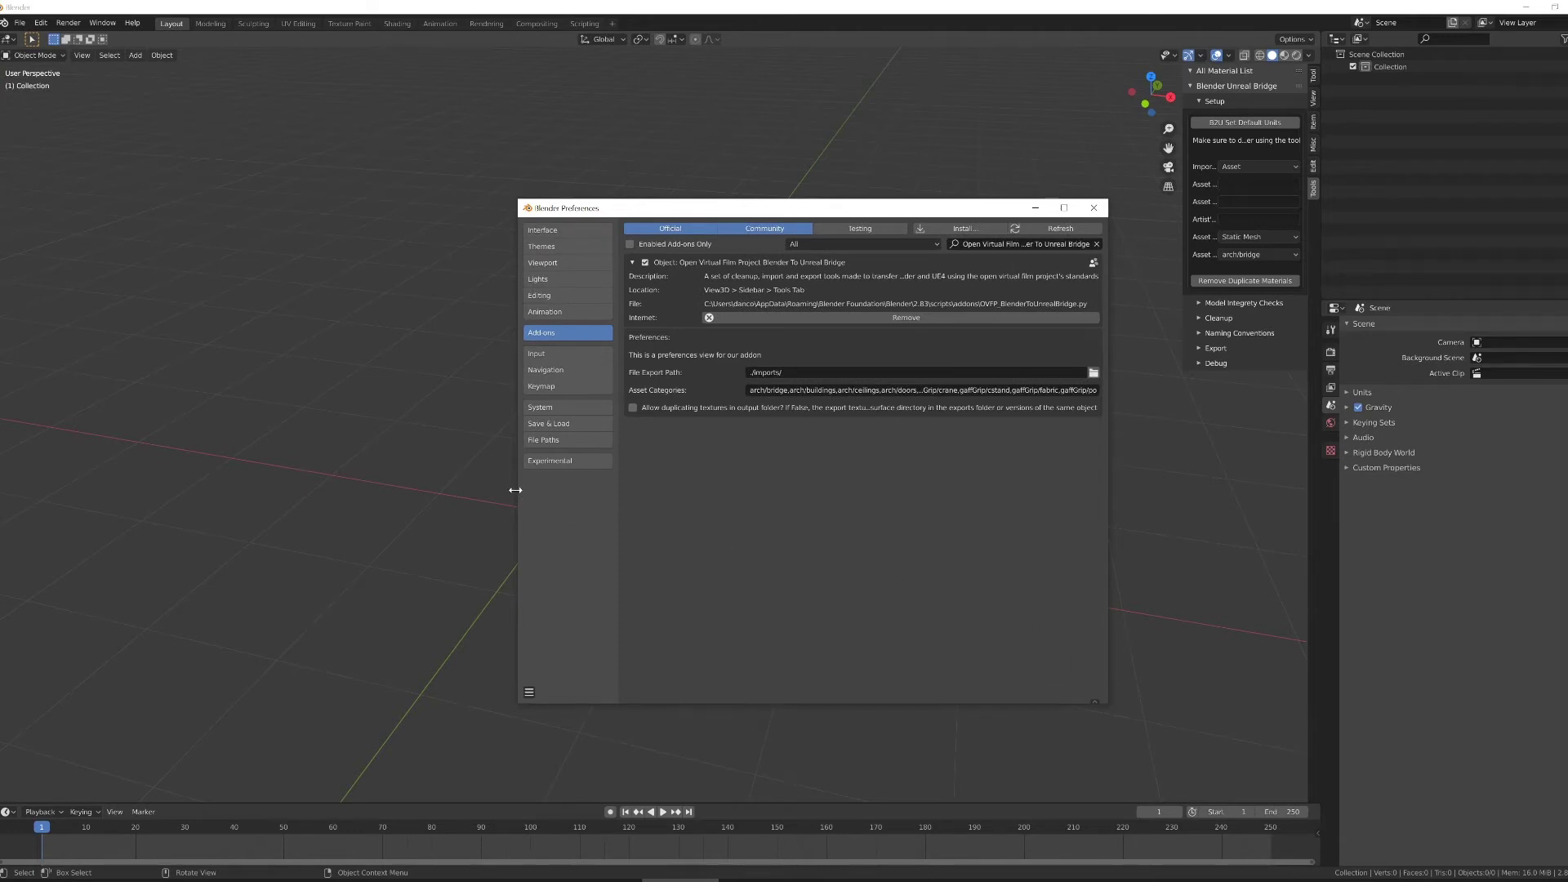
left_click_drag(517, 490, 122, 511)
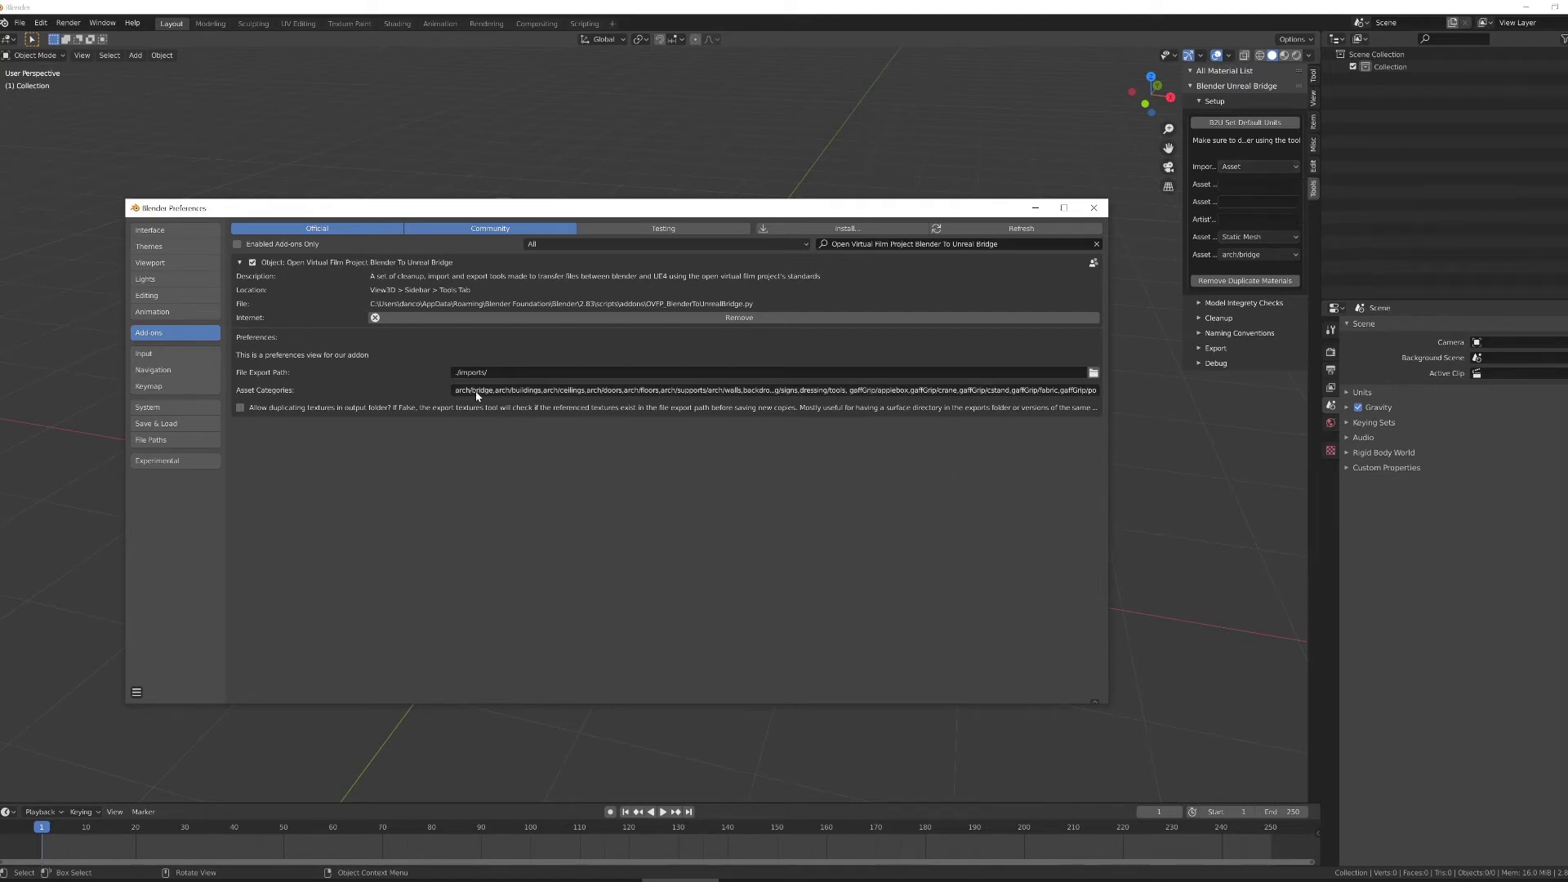
left_click(1044, 392)
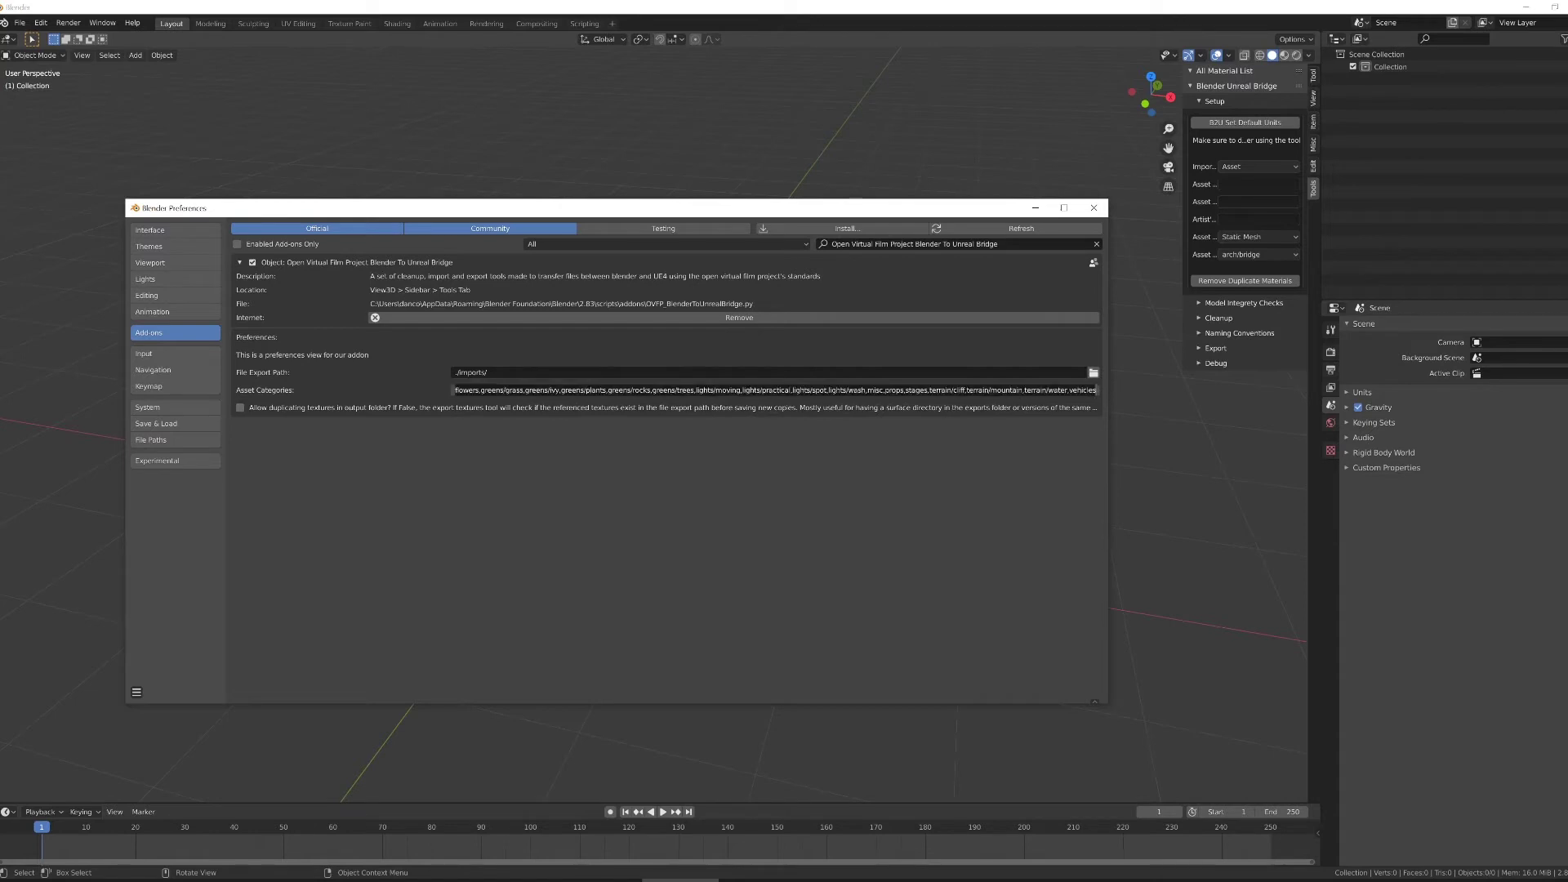
type(",")
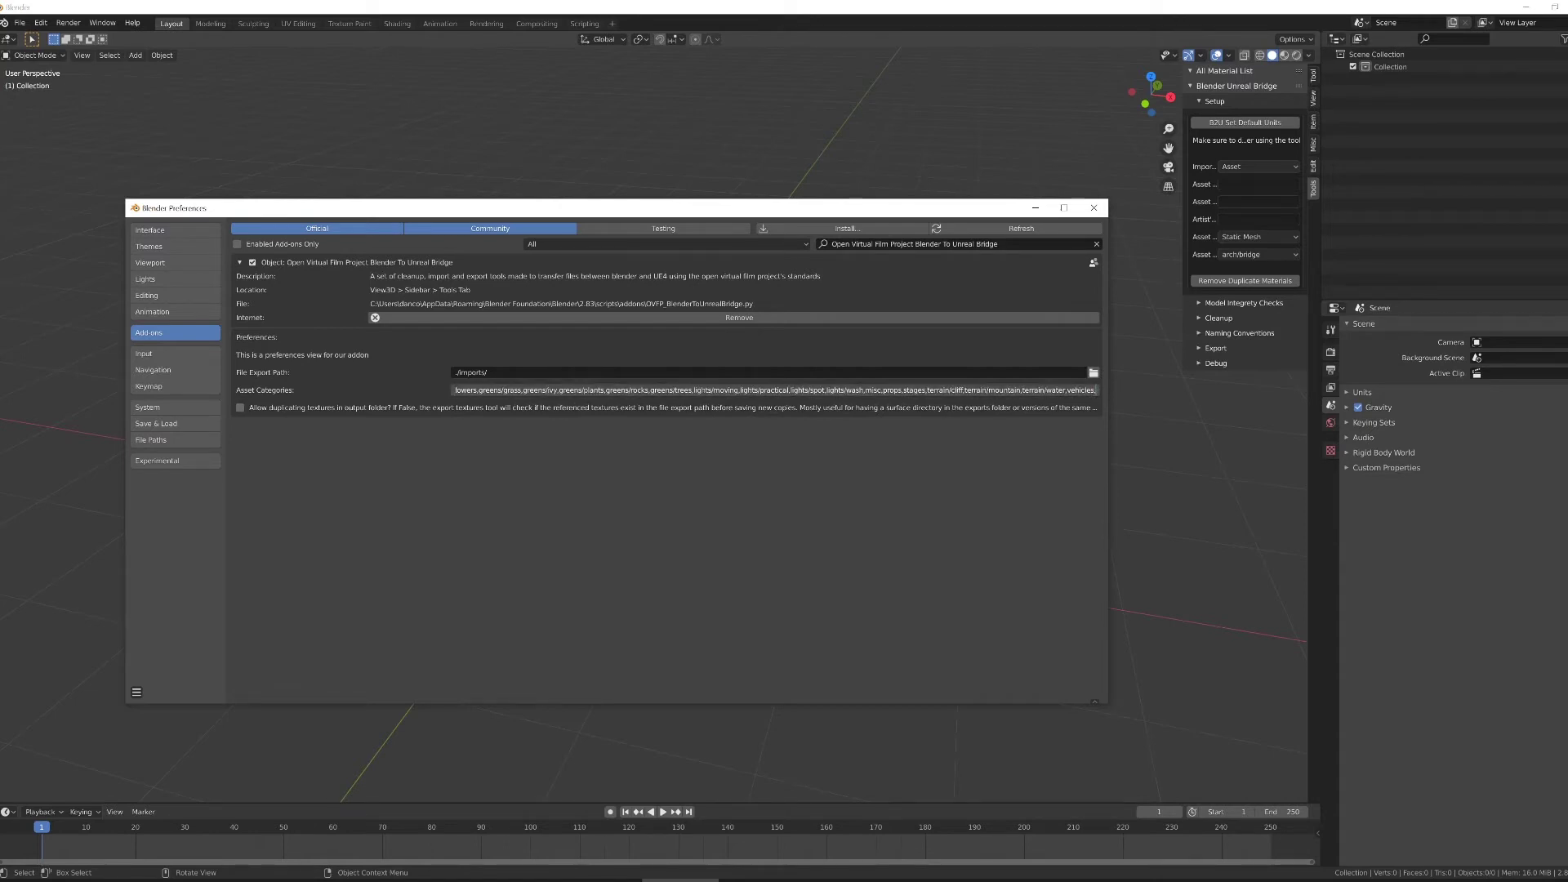
key("Return")
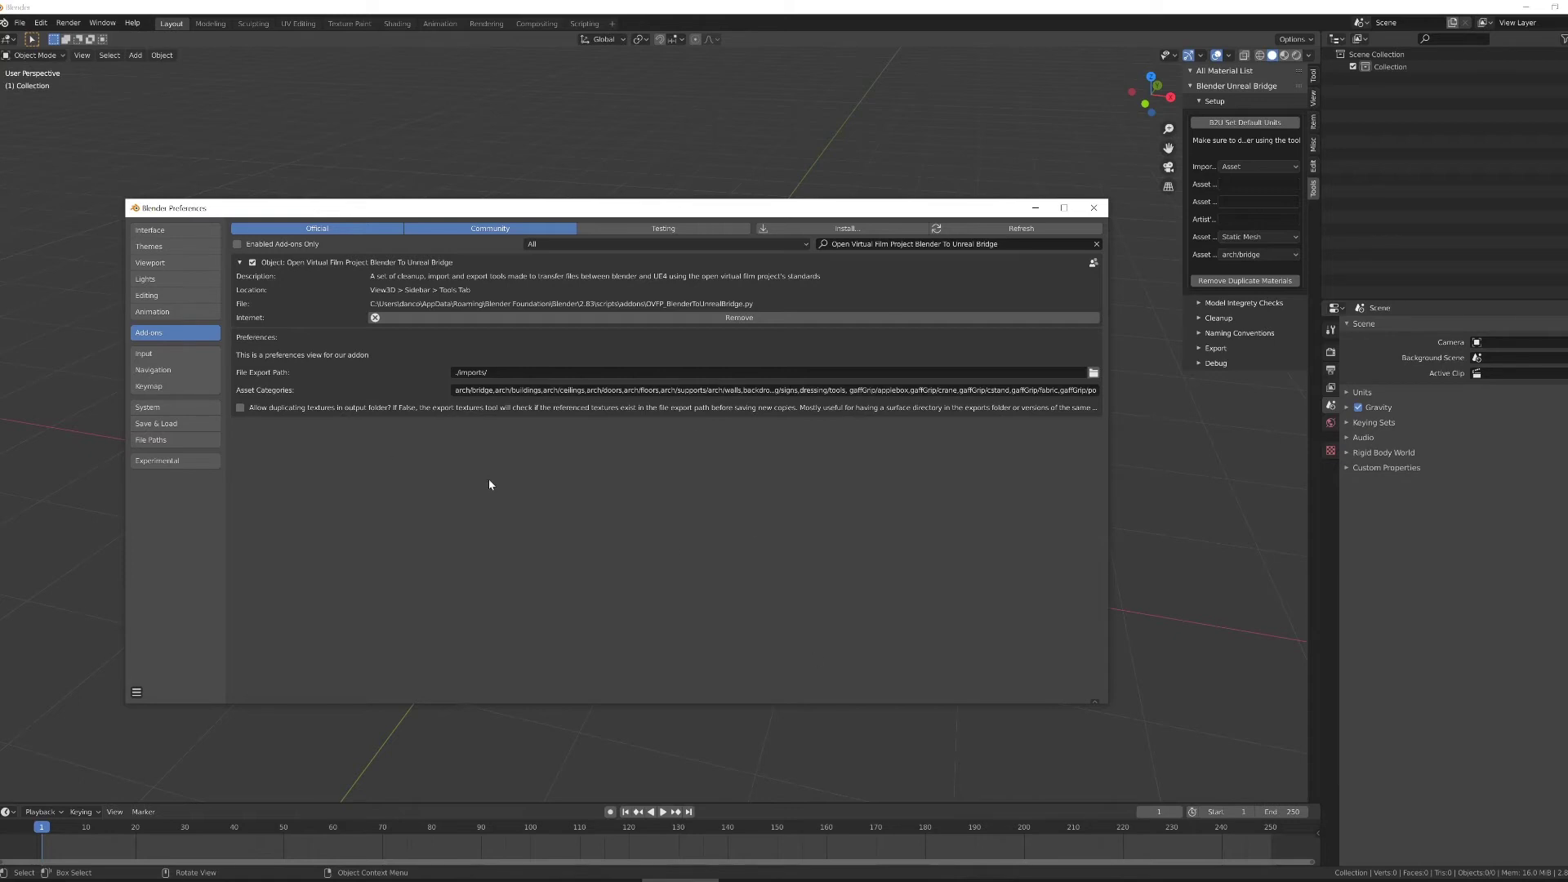
- Close Preferences and show the Blender Unreal Bridge Setup panel with Static_Mesh and arch/bridge
left_click(1035, 207)
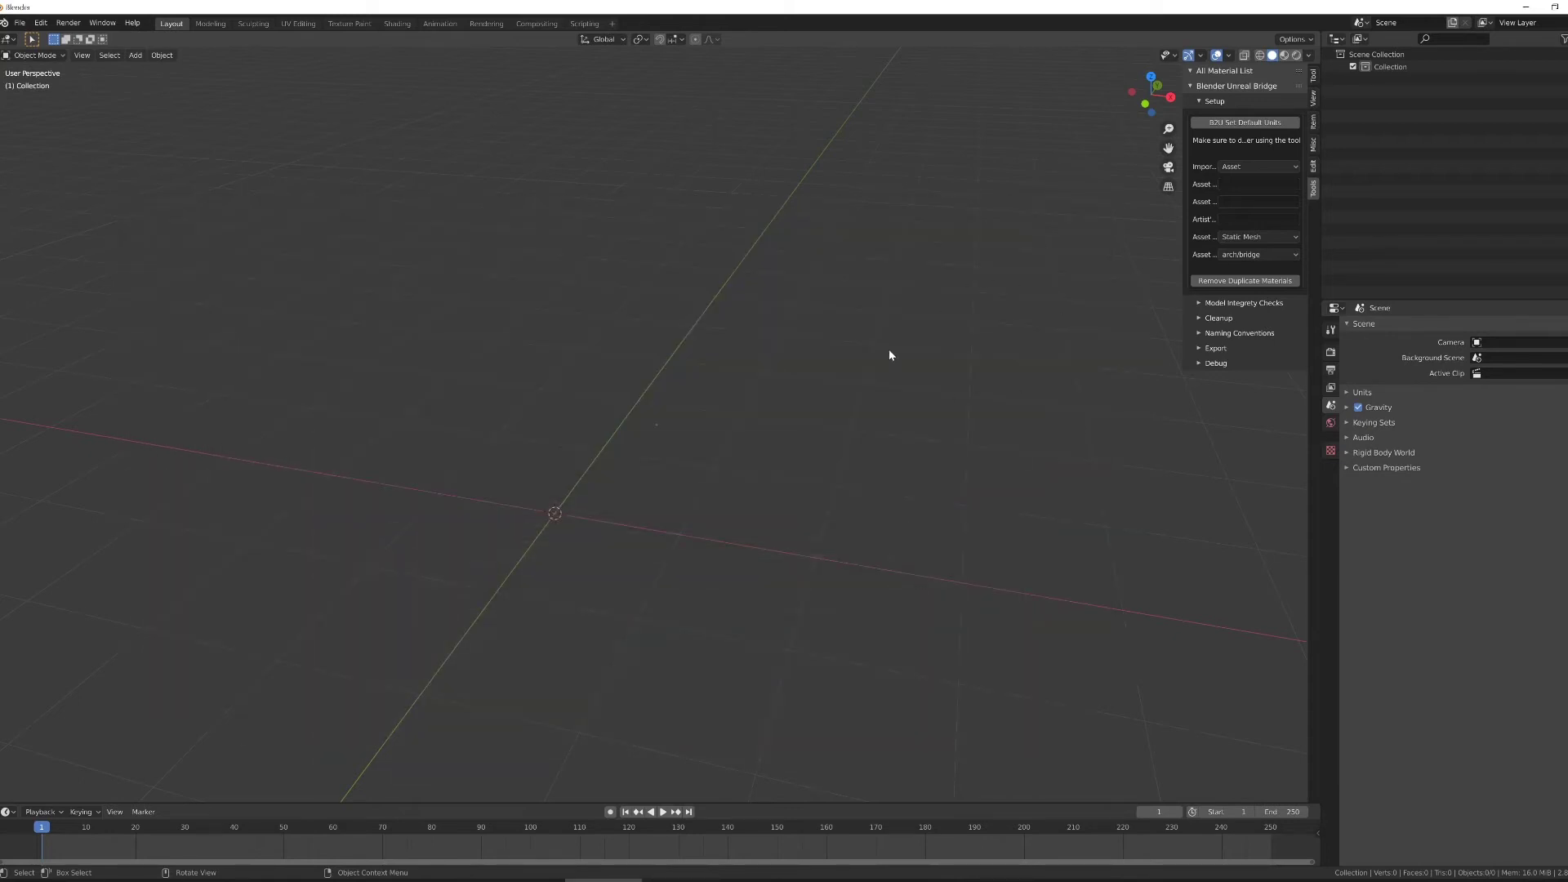
left_click(1314, 76)
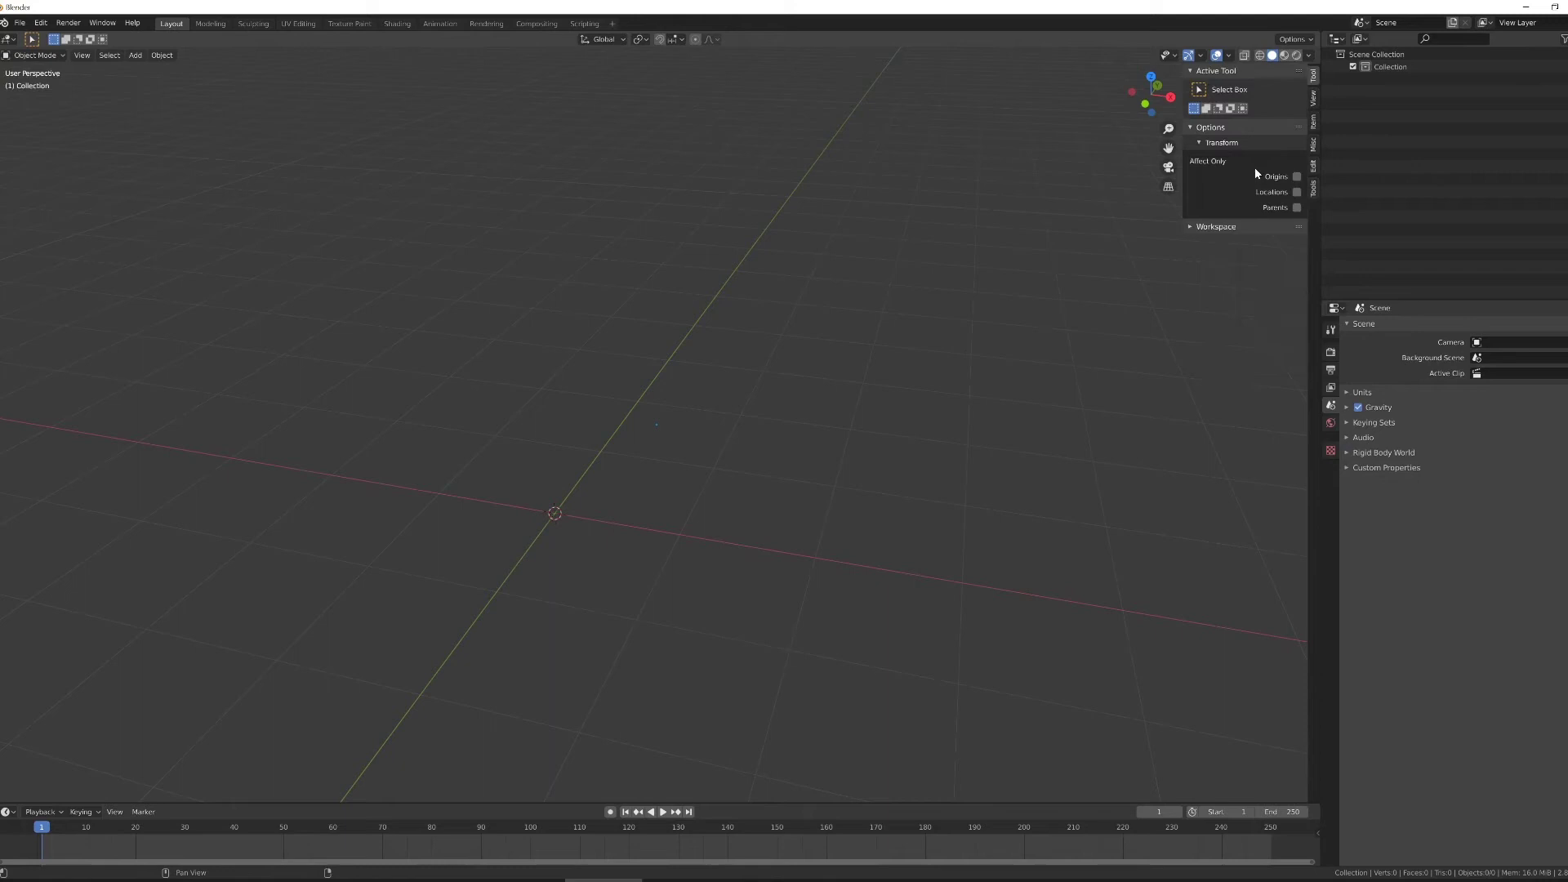
key("n")
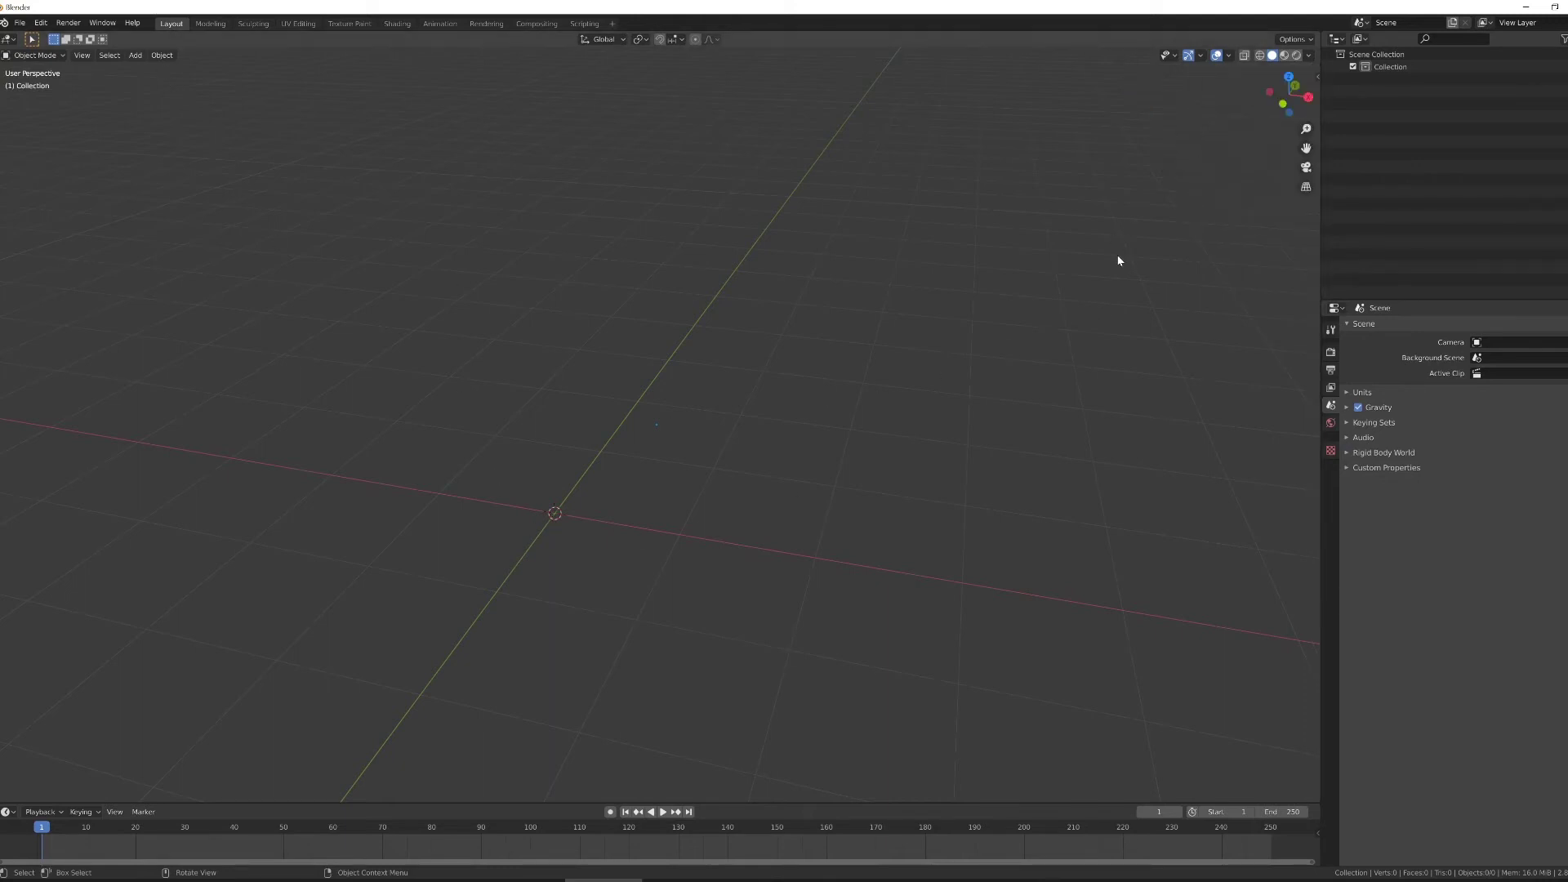
key("n")
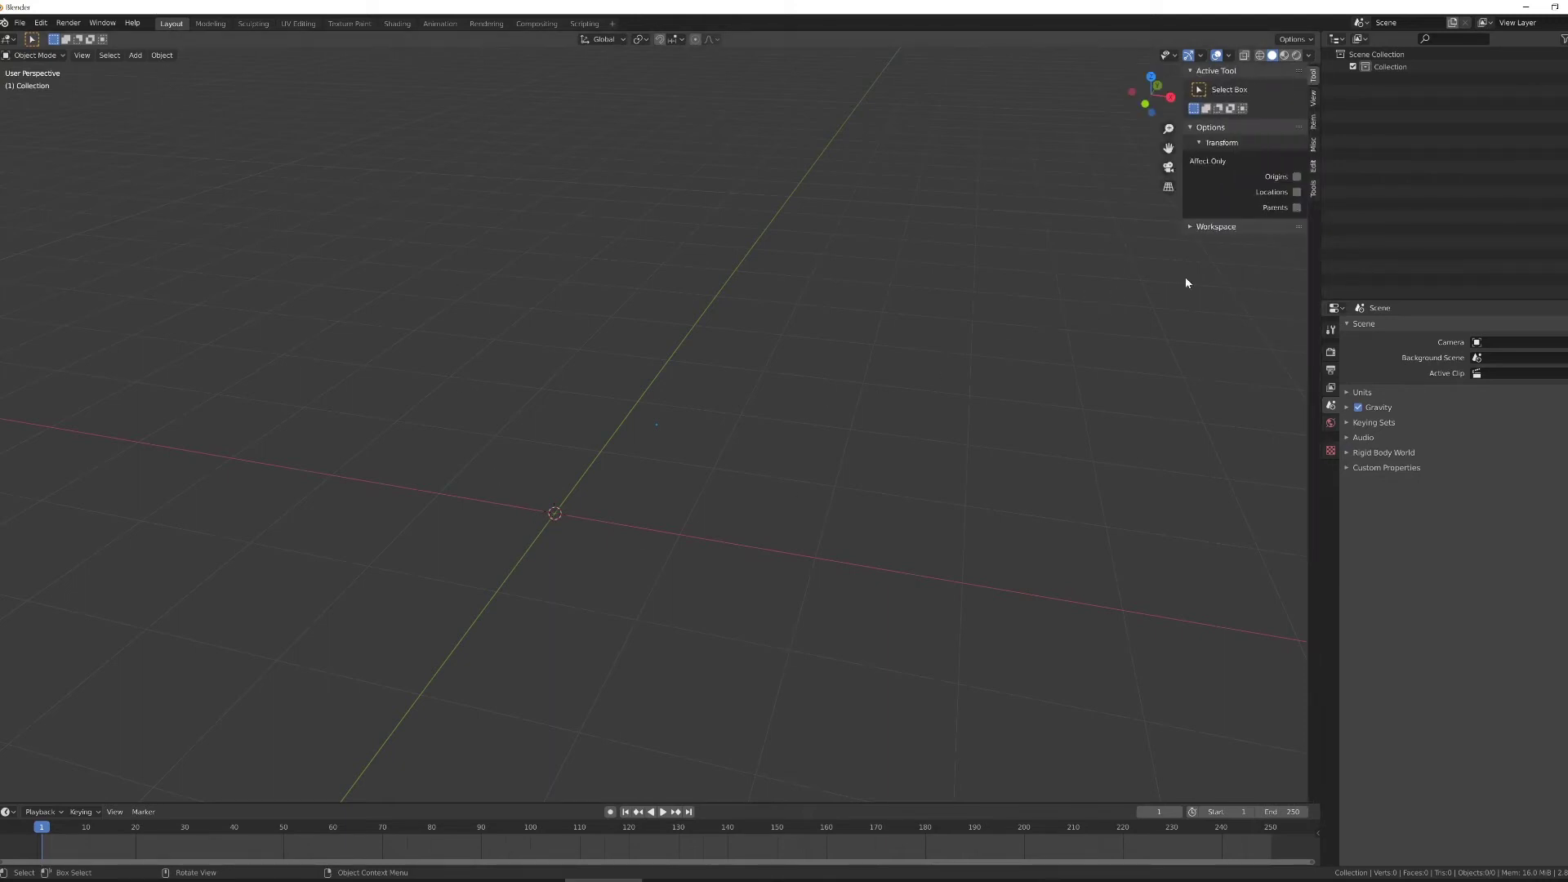
left_click(1313, 188)
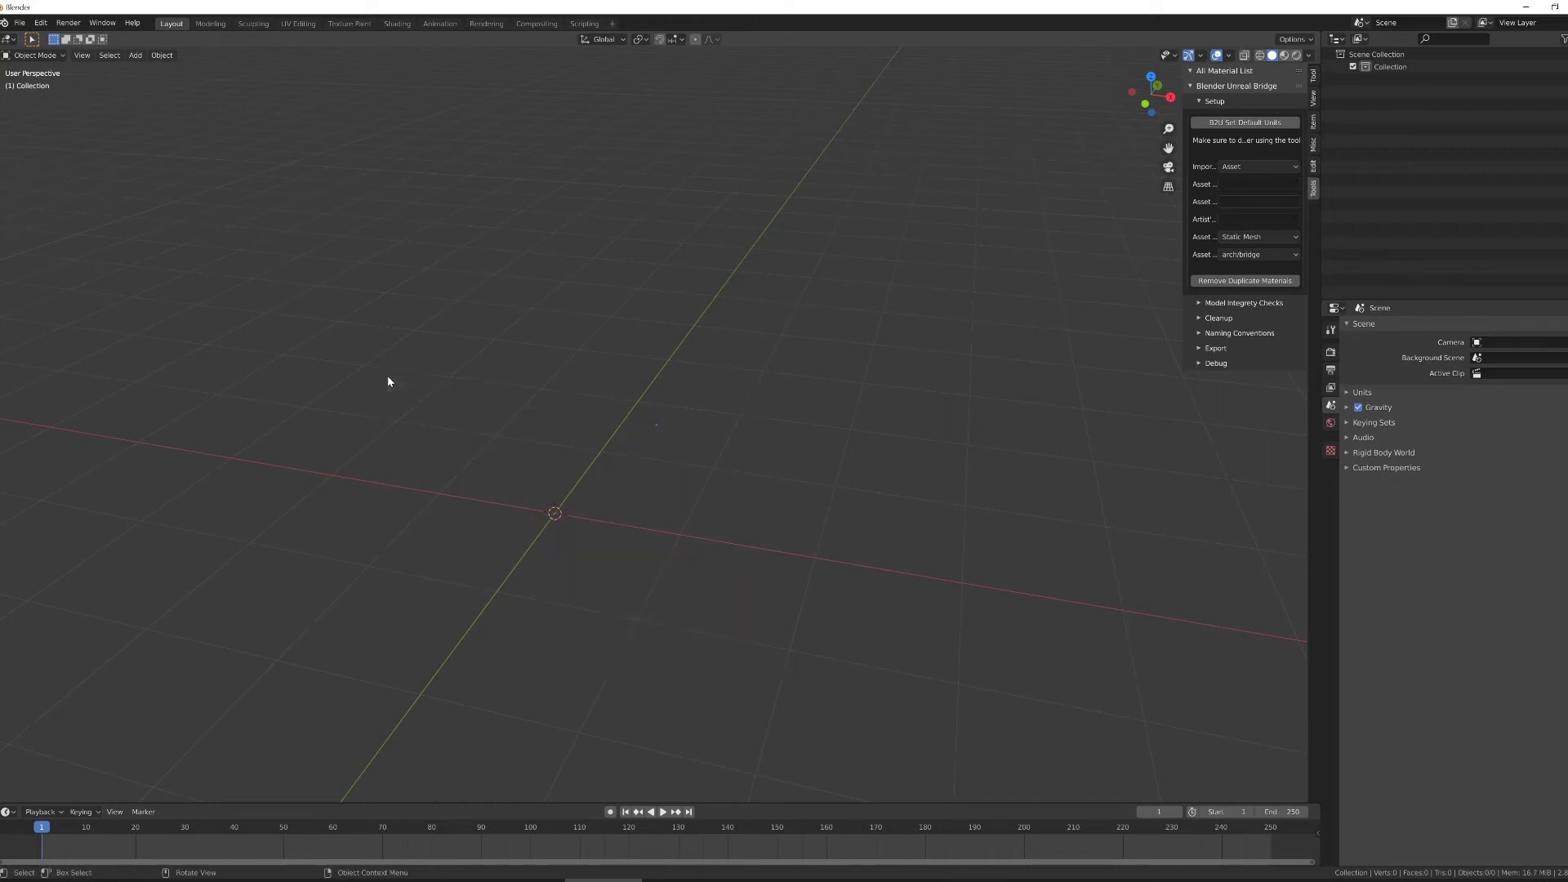
- Apply B2U Set Default Units and confirm Metric, 0.01 unit scale, Centimeters in Scene Units
left_click(1220, 124)
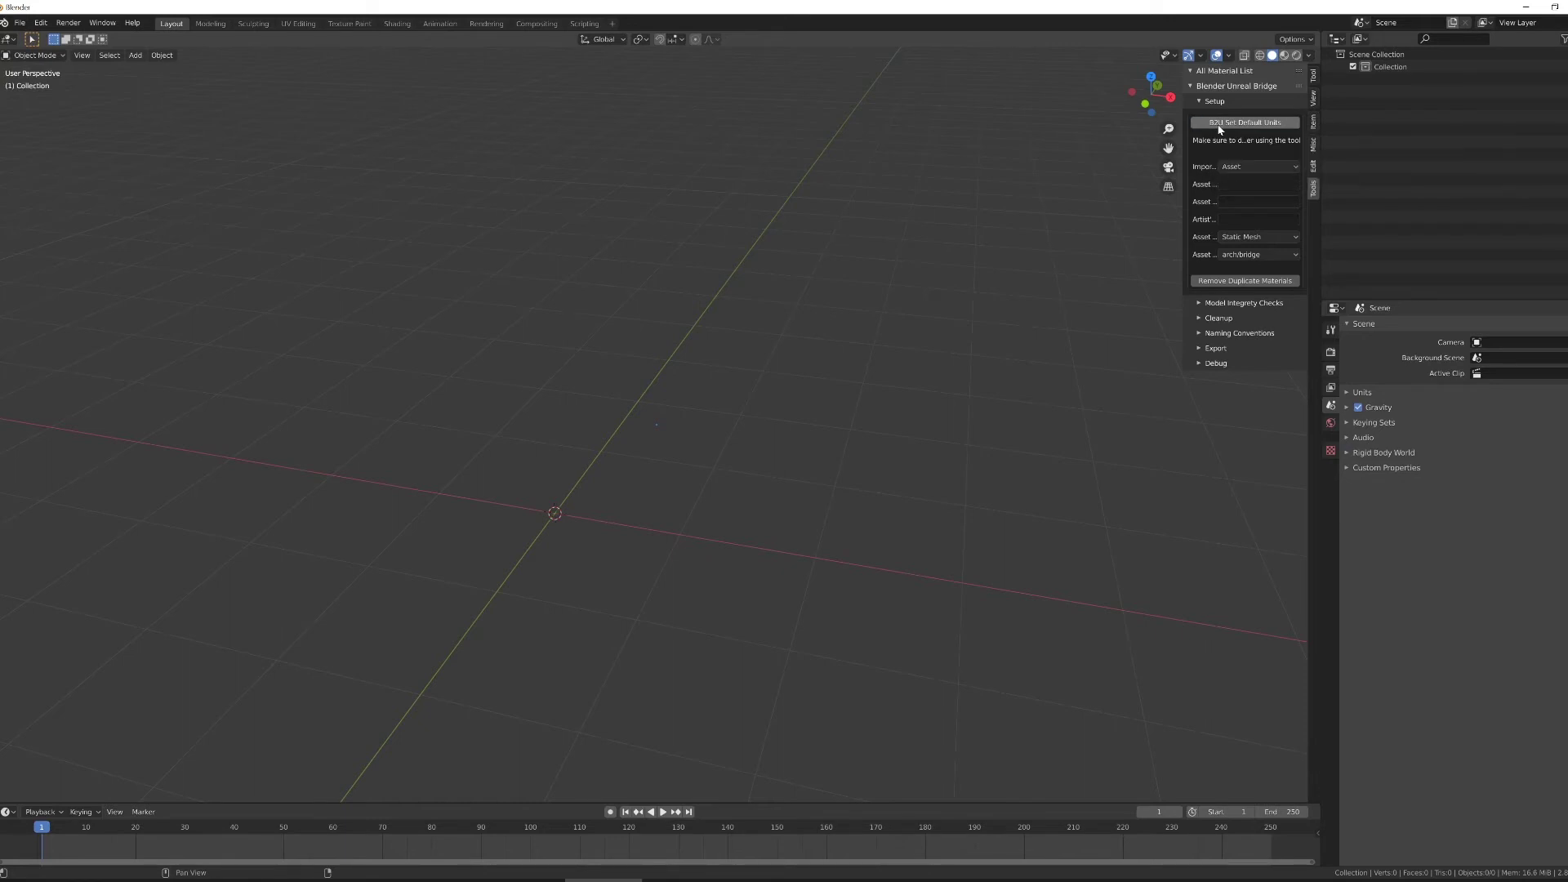
left_click(1347, 394)
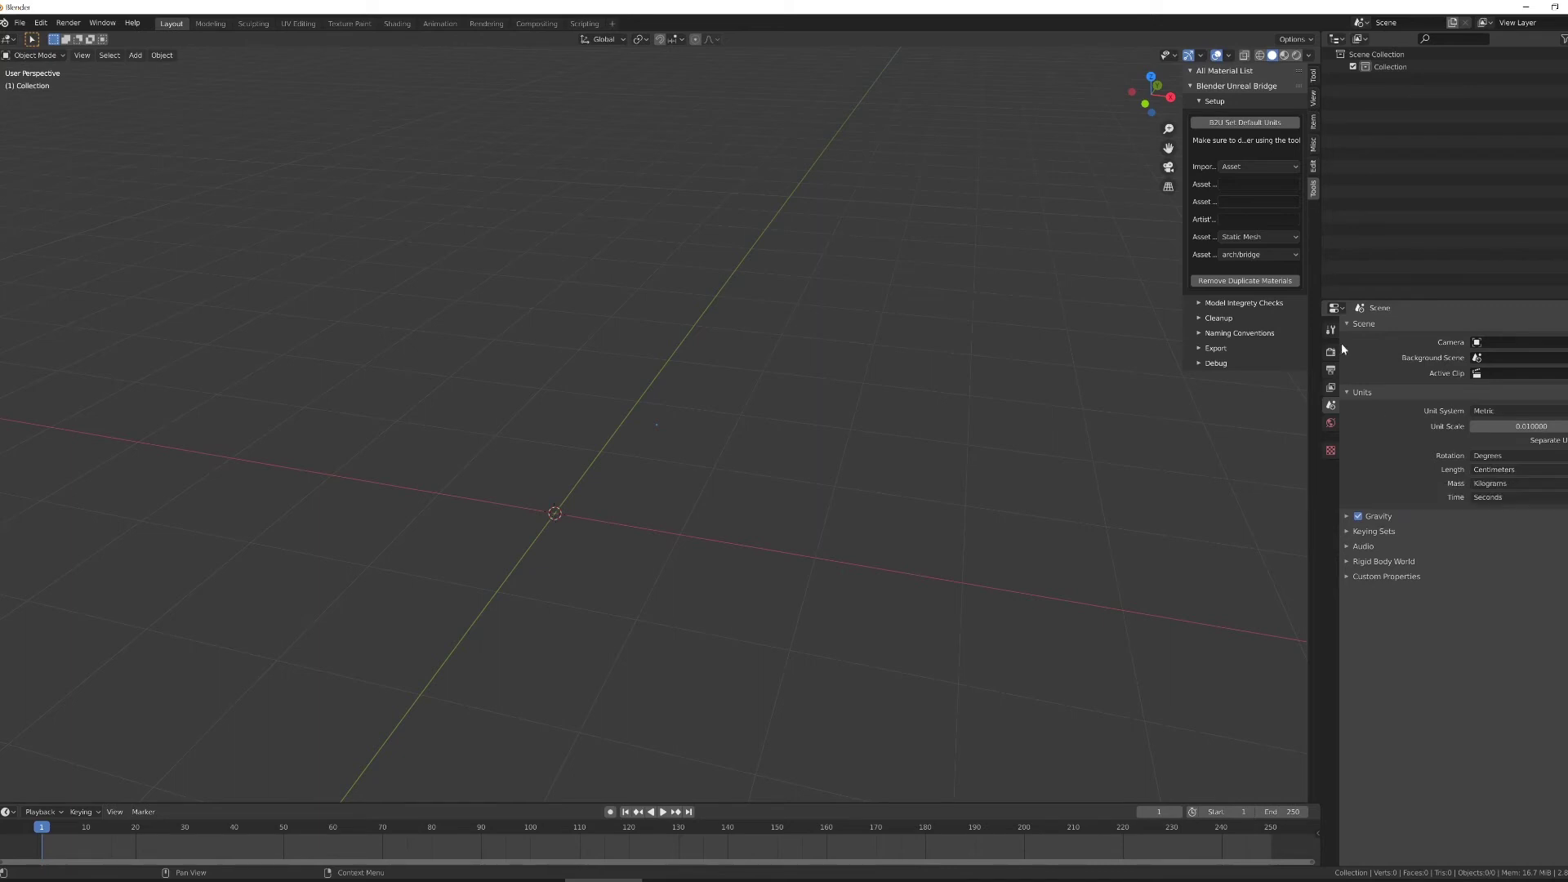
- Widen the bridge sidebar, review Import Type options, and expand Model Integrity Checks (Degenerate Area 0.50)
left_click_drag(1183, 286, 1072, 286)
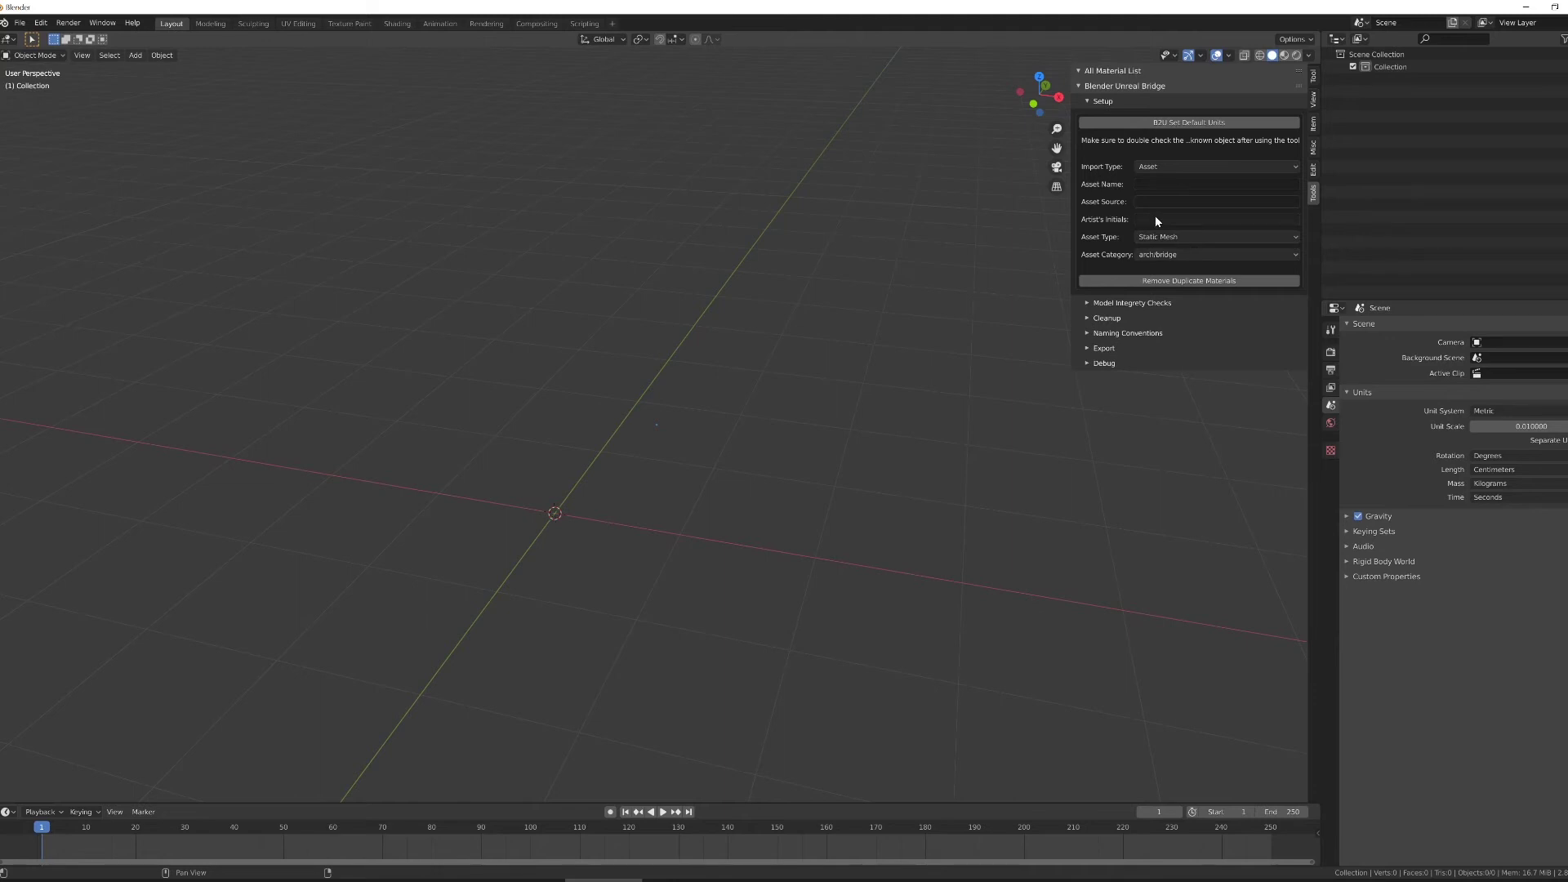
left_click(1178, 166)
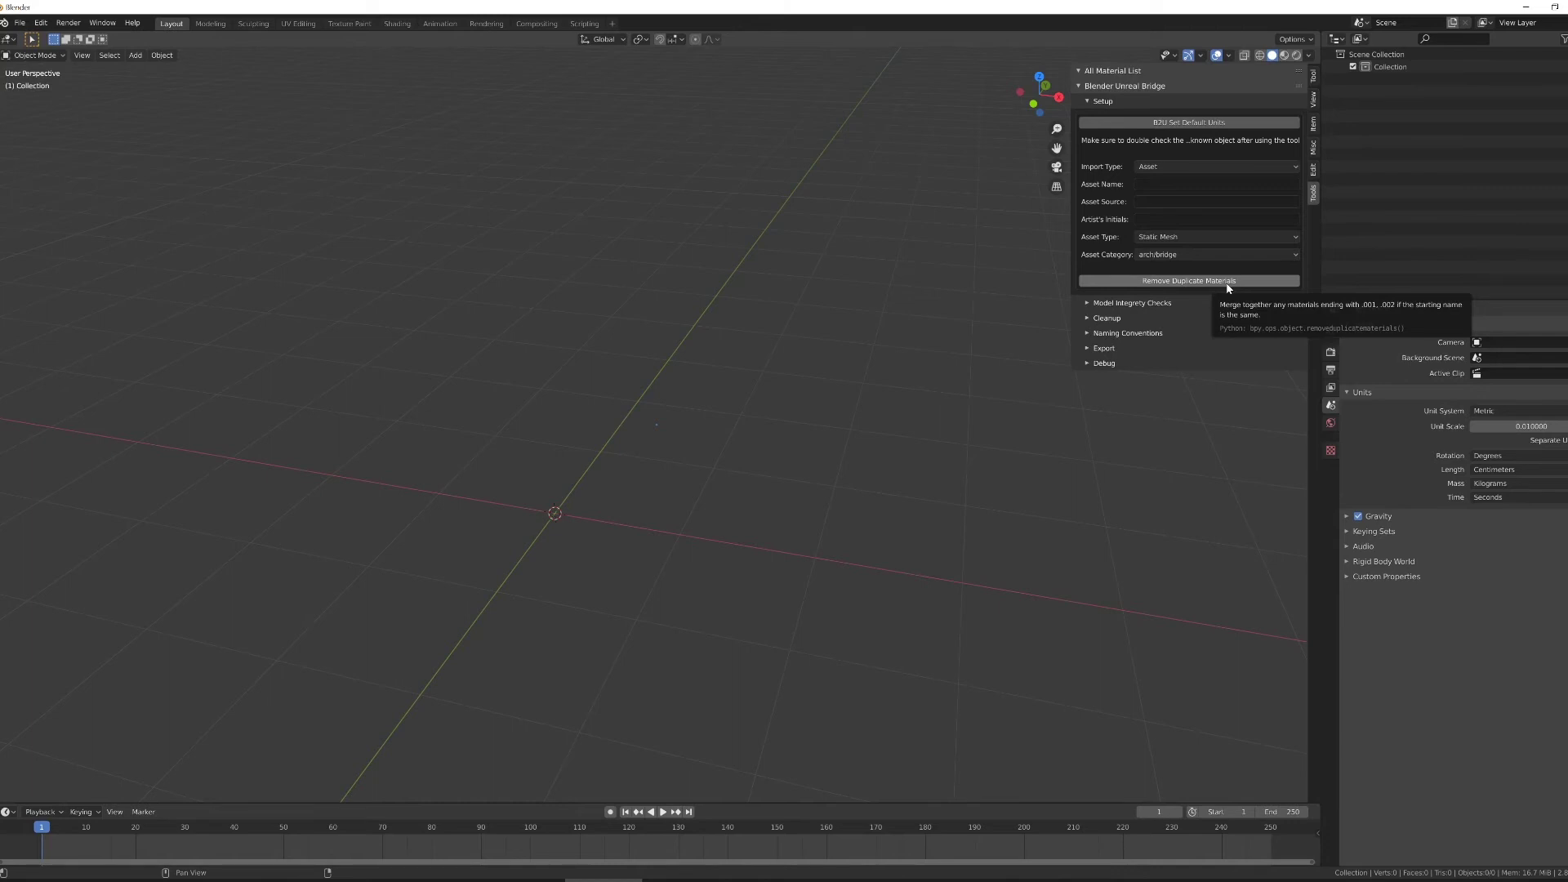
left_click(1157, 305)
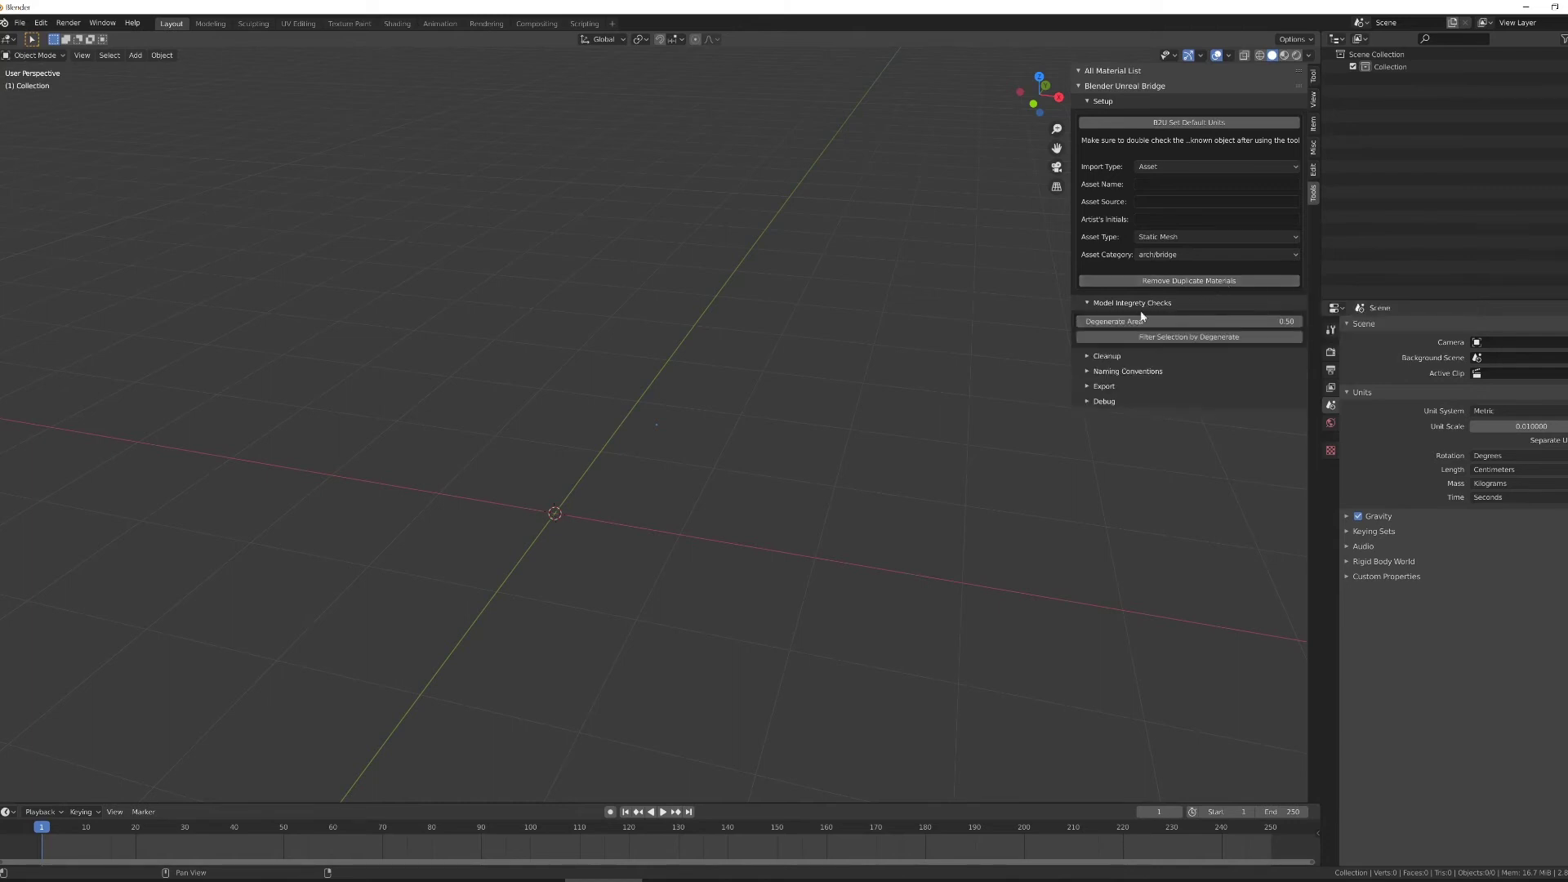
- Browse the Cleanup, Naming Conventions and Export subpanels, collapsing each again
left_click(1126, 354)
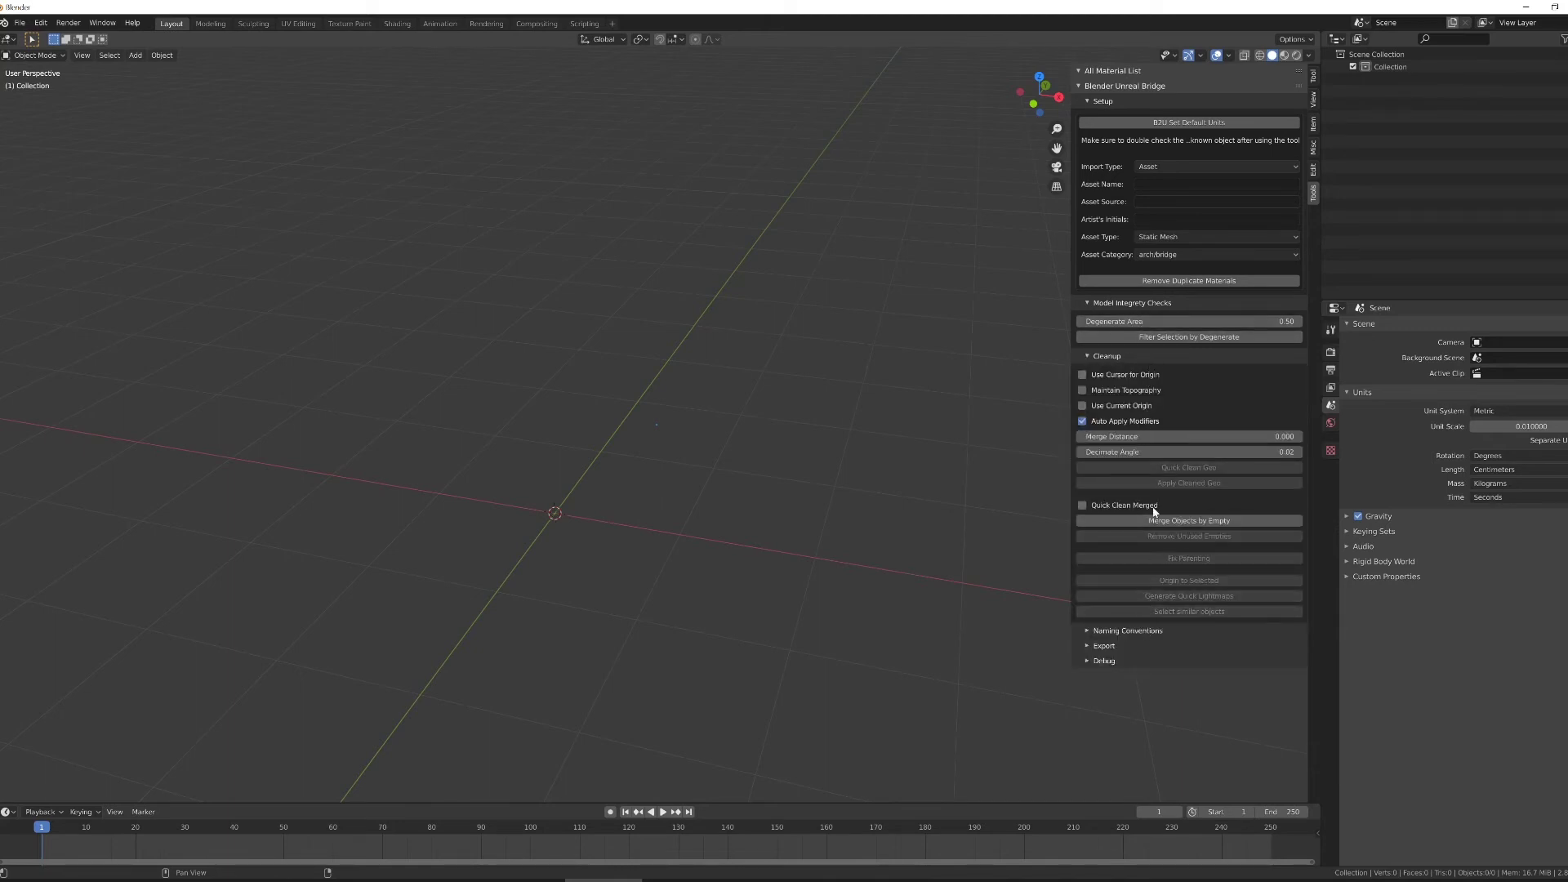
left_click(1121, 357)
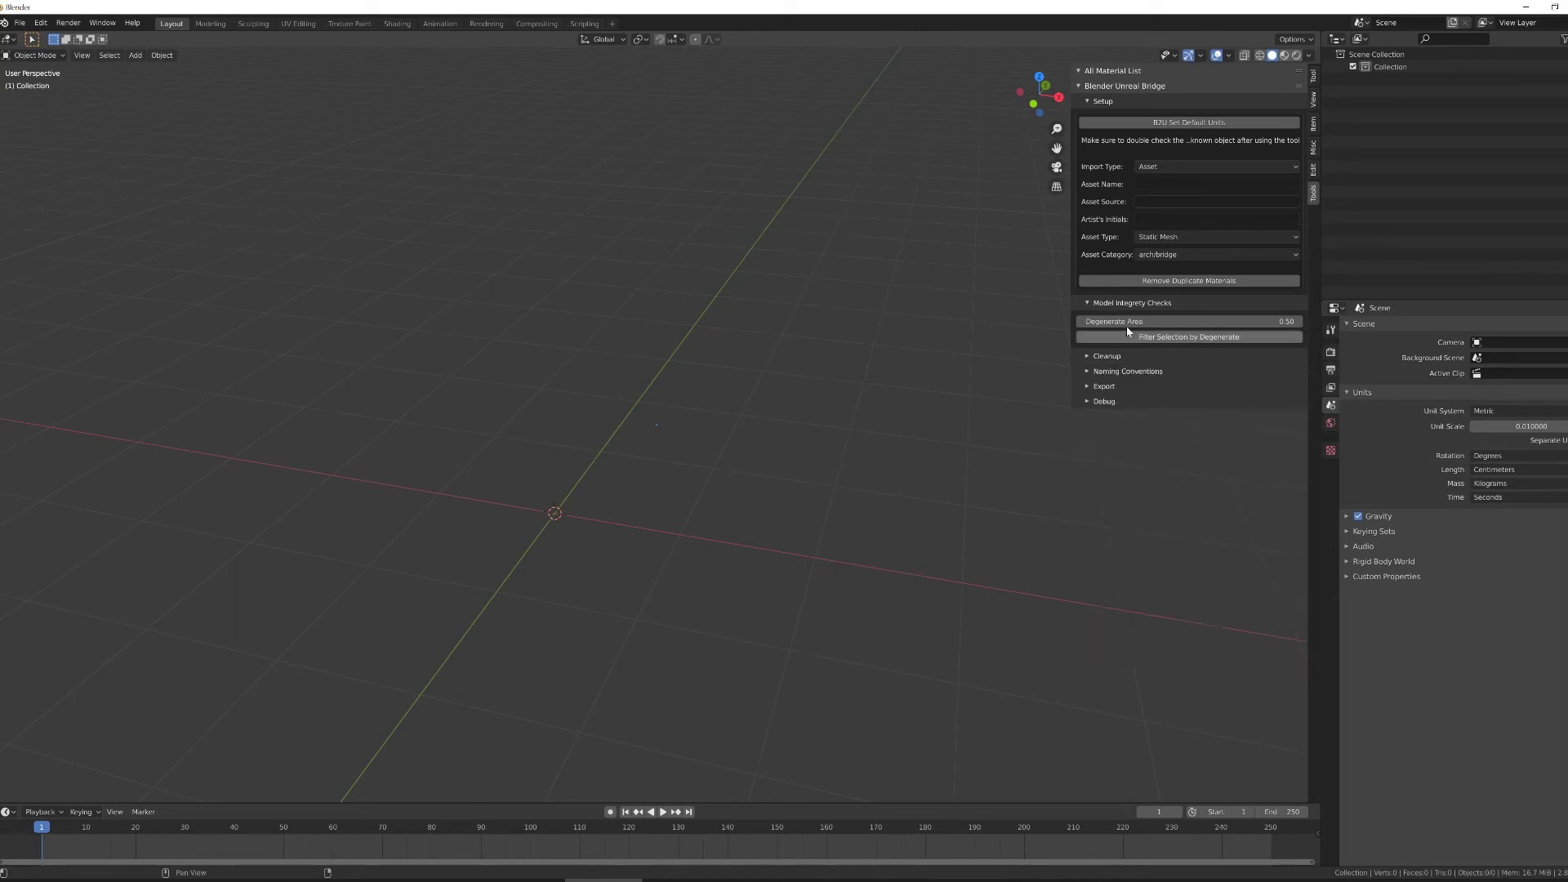
left_click(1124, 371)
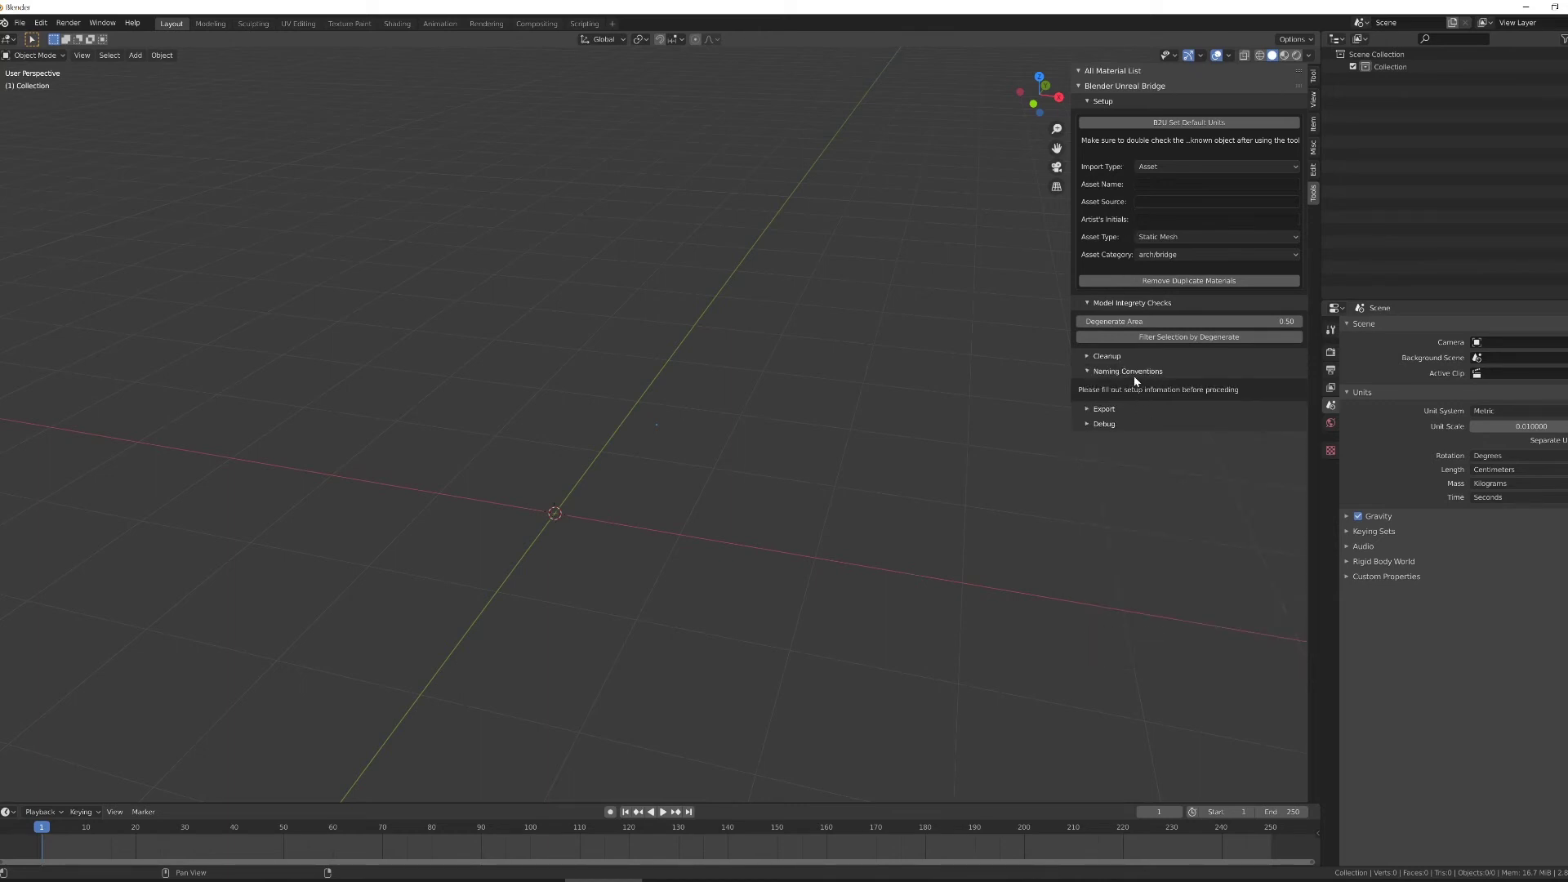
left_click(1115, 409)
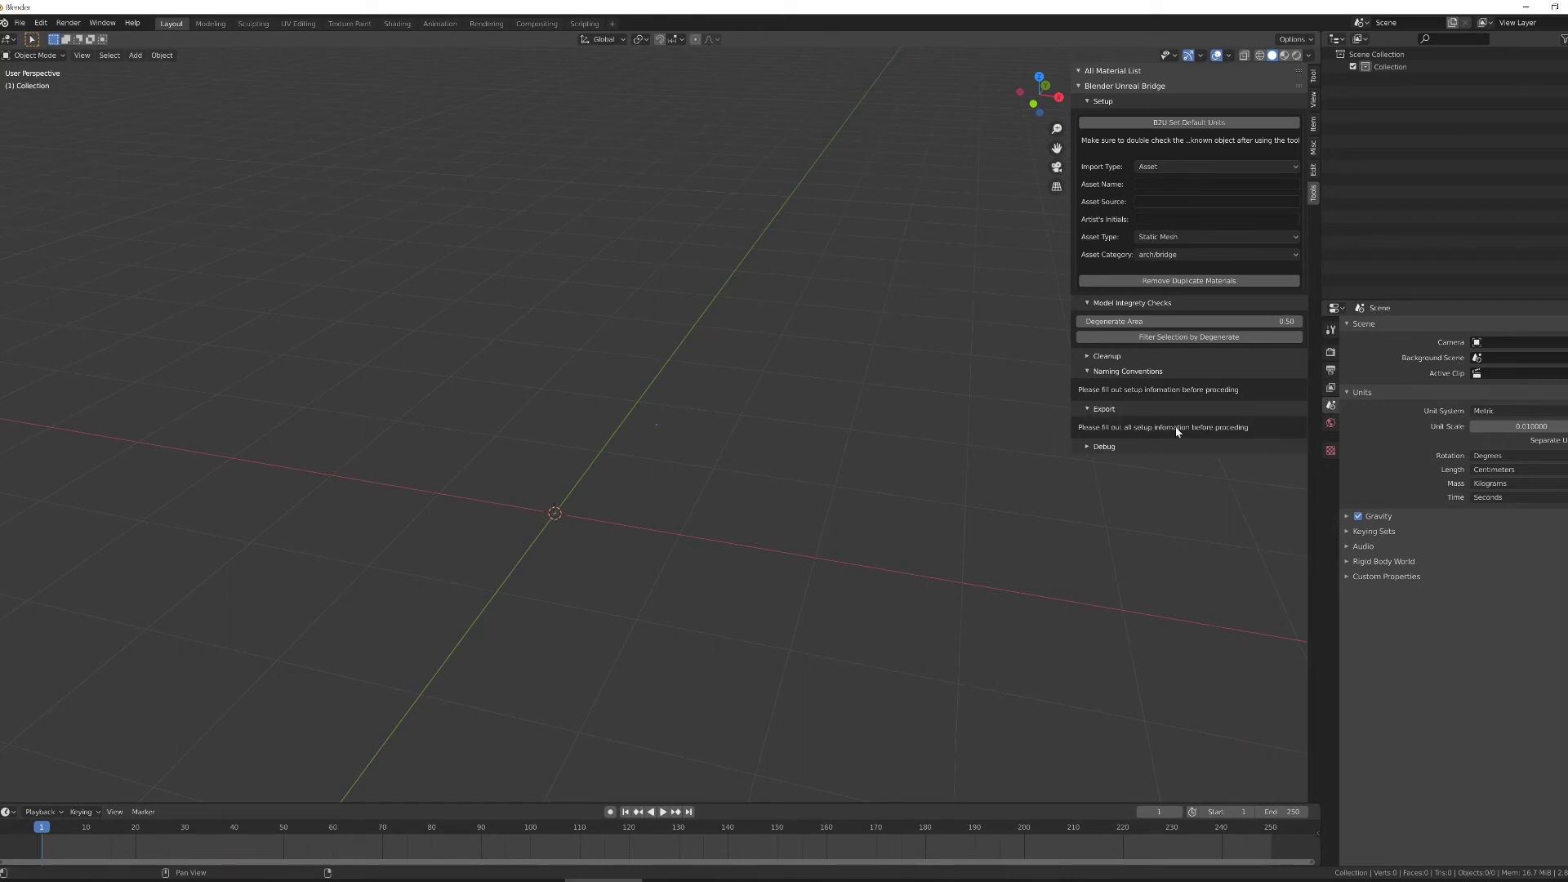
left_click(1136, 409)
left_click(1131, 371)
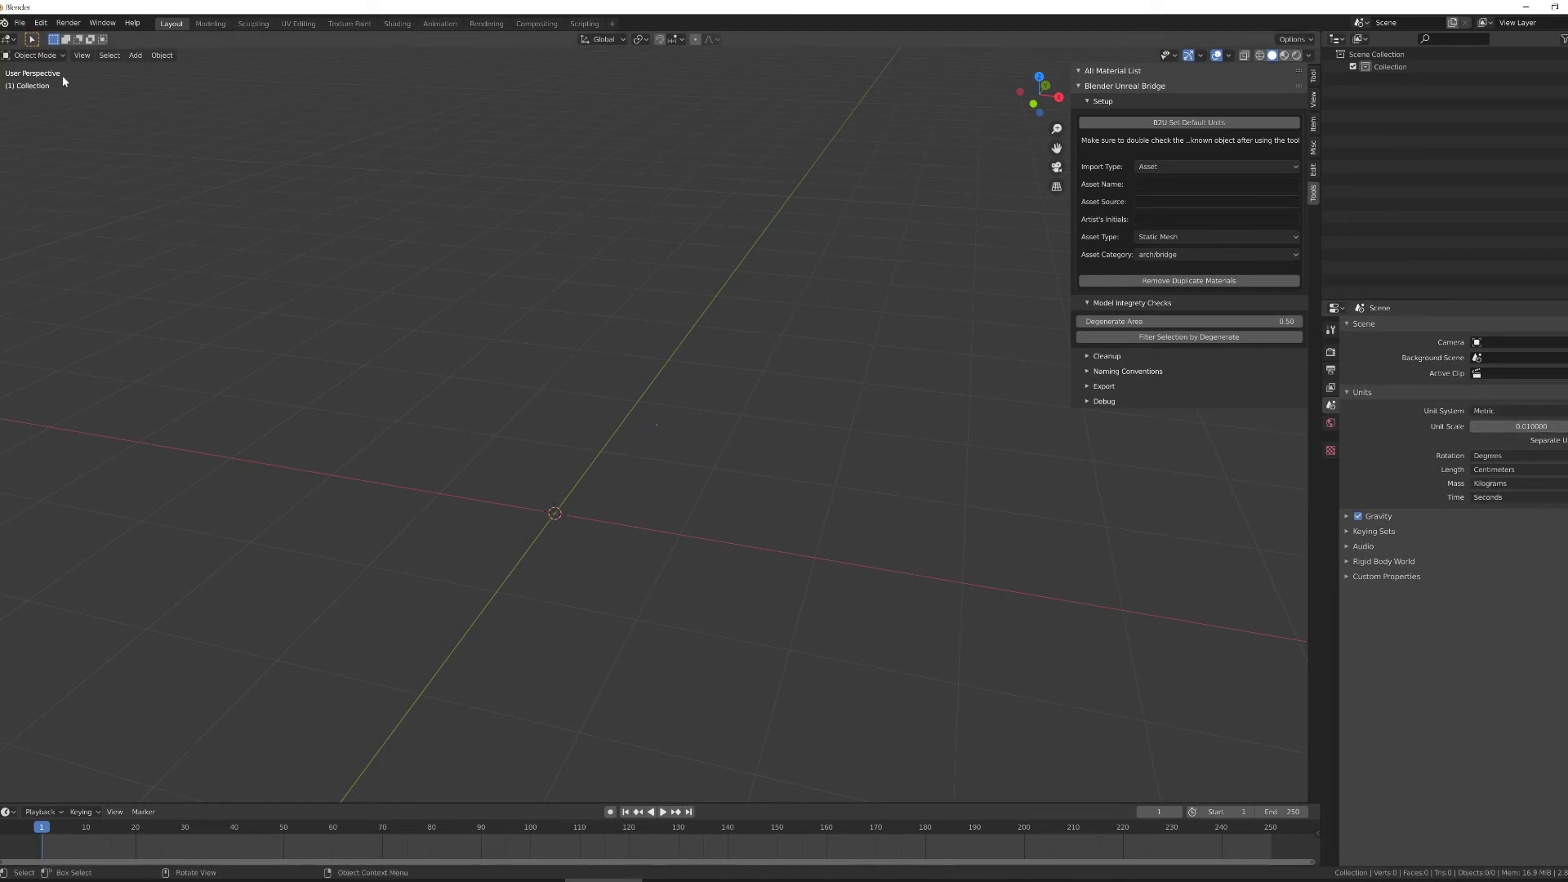
- Save the scene with the bridge panel and centimetre units via File > Defaults > Save Startup File
left_click(19, 23)
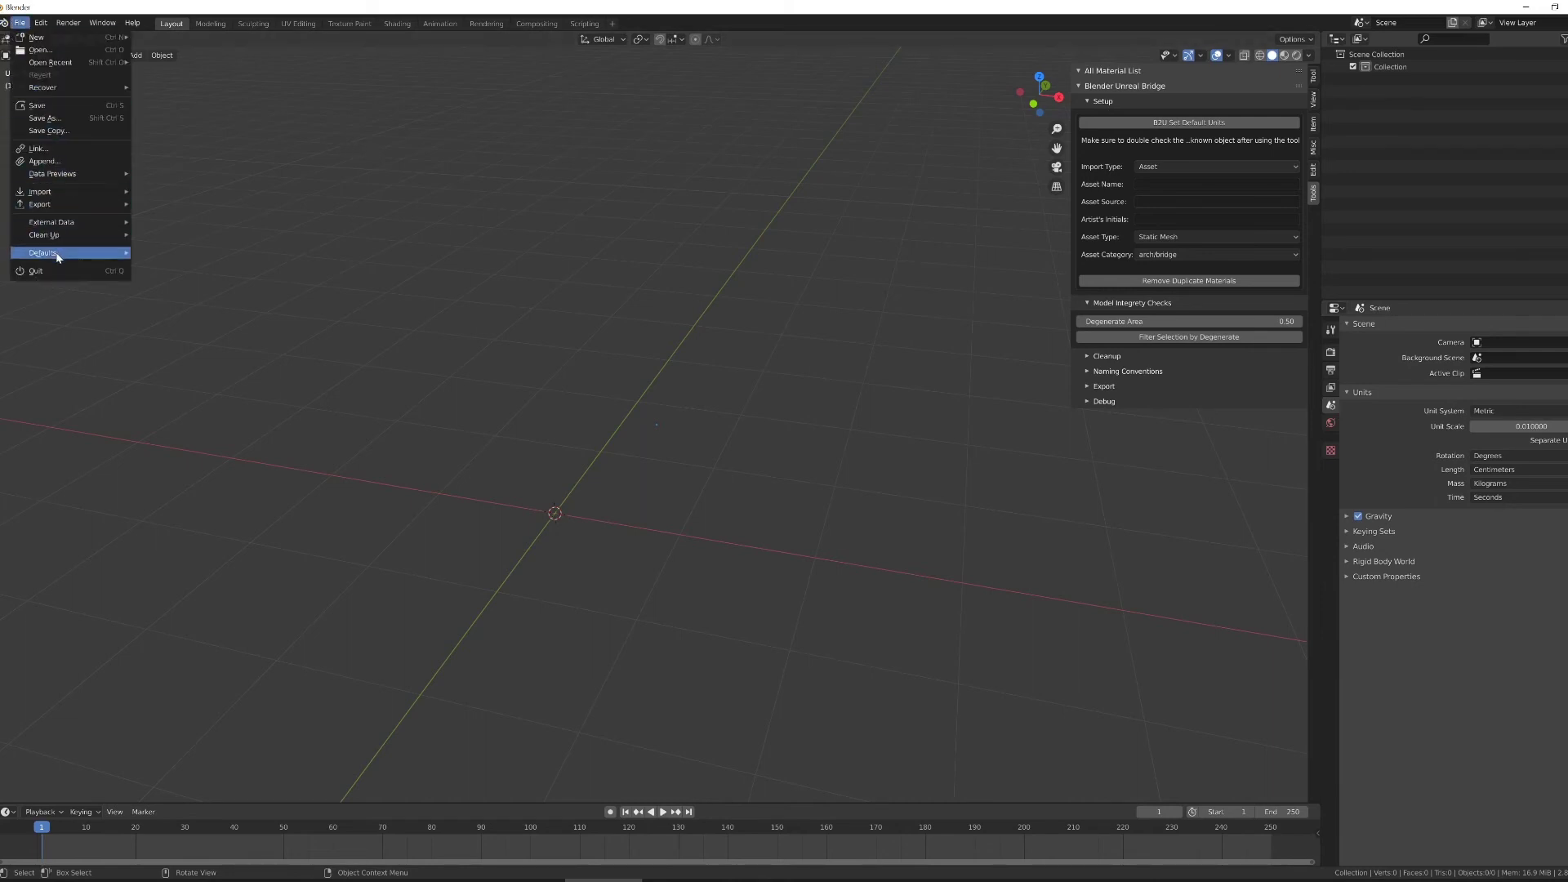
mouse_move(57, 257)
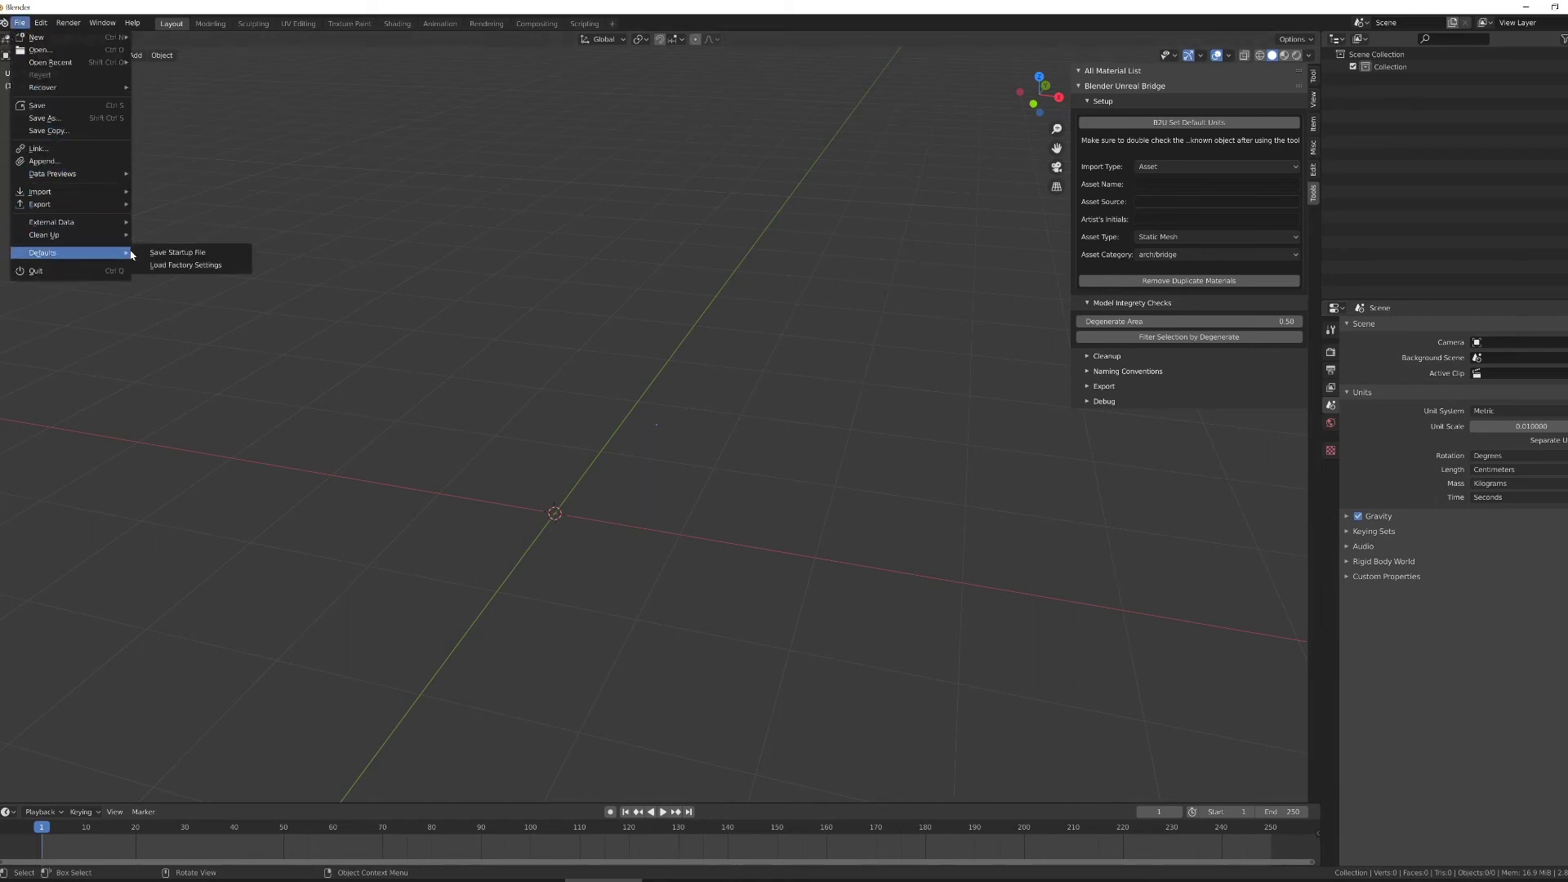
left_click(174, 254)
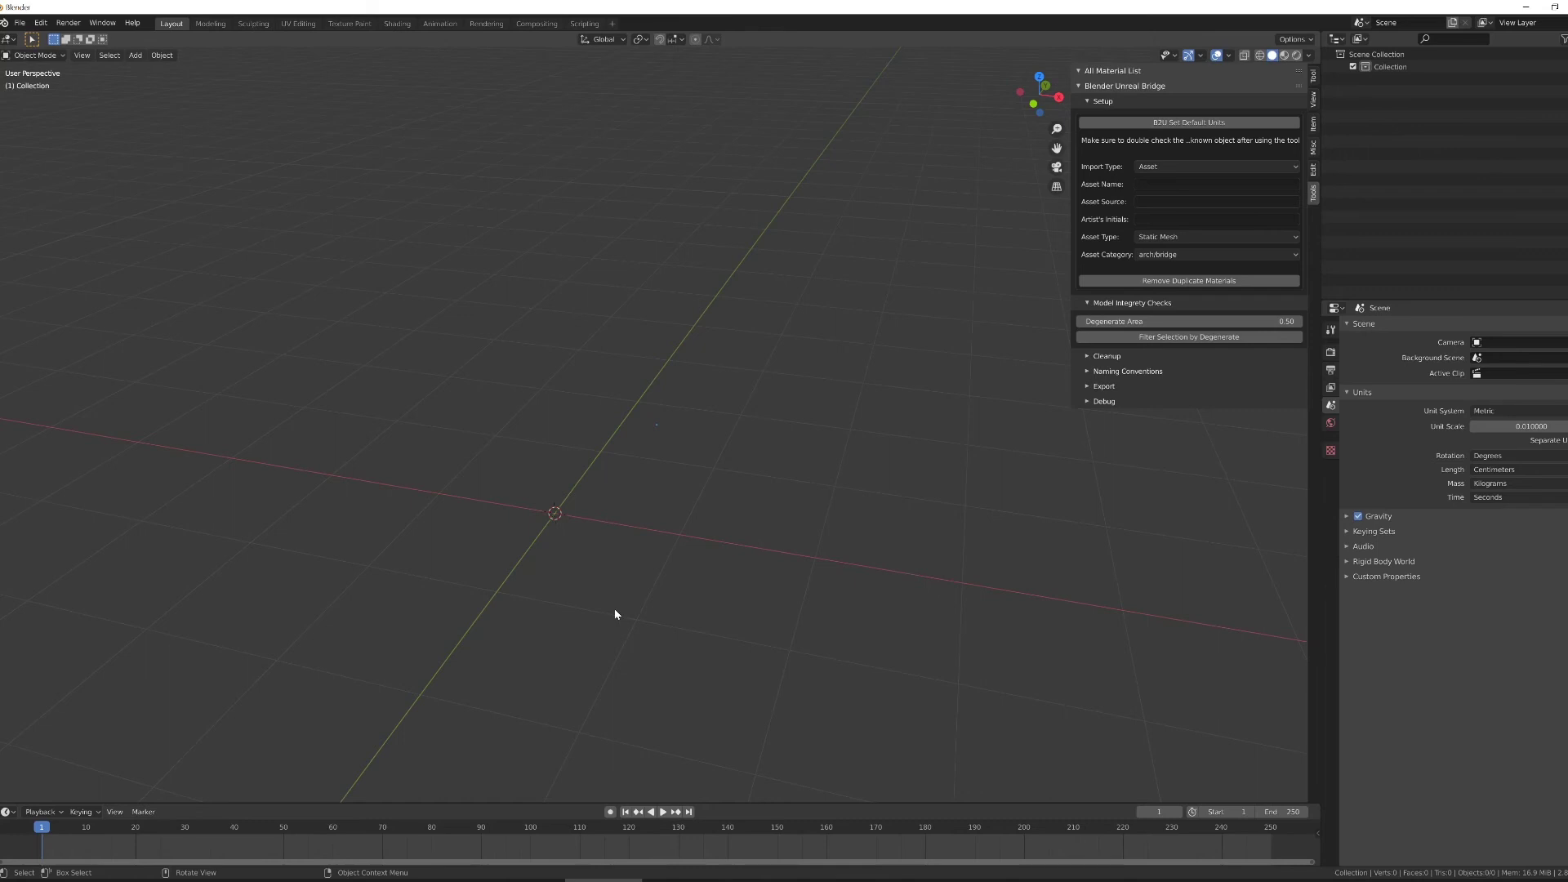
- Open Add-ons preferences and scroll the enabled list to Texel Density Checker, Rigify and Magic UV
key("ctrl+comma")
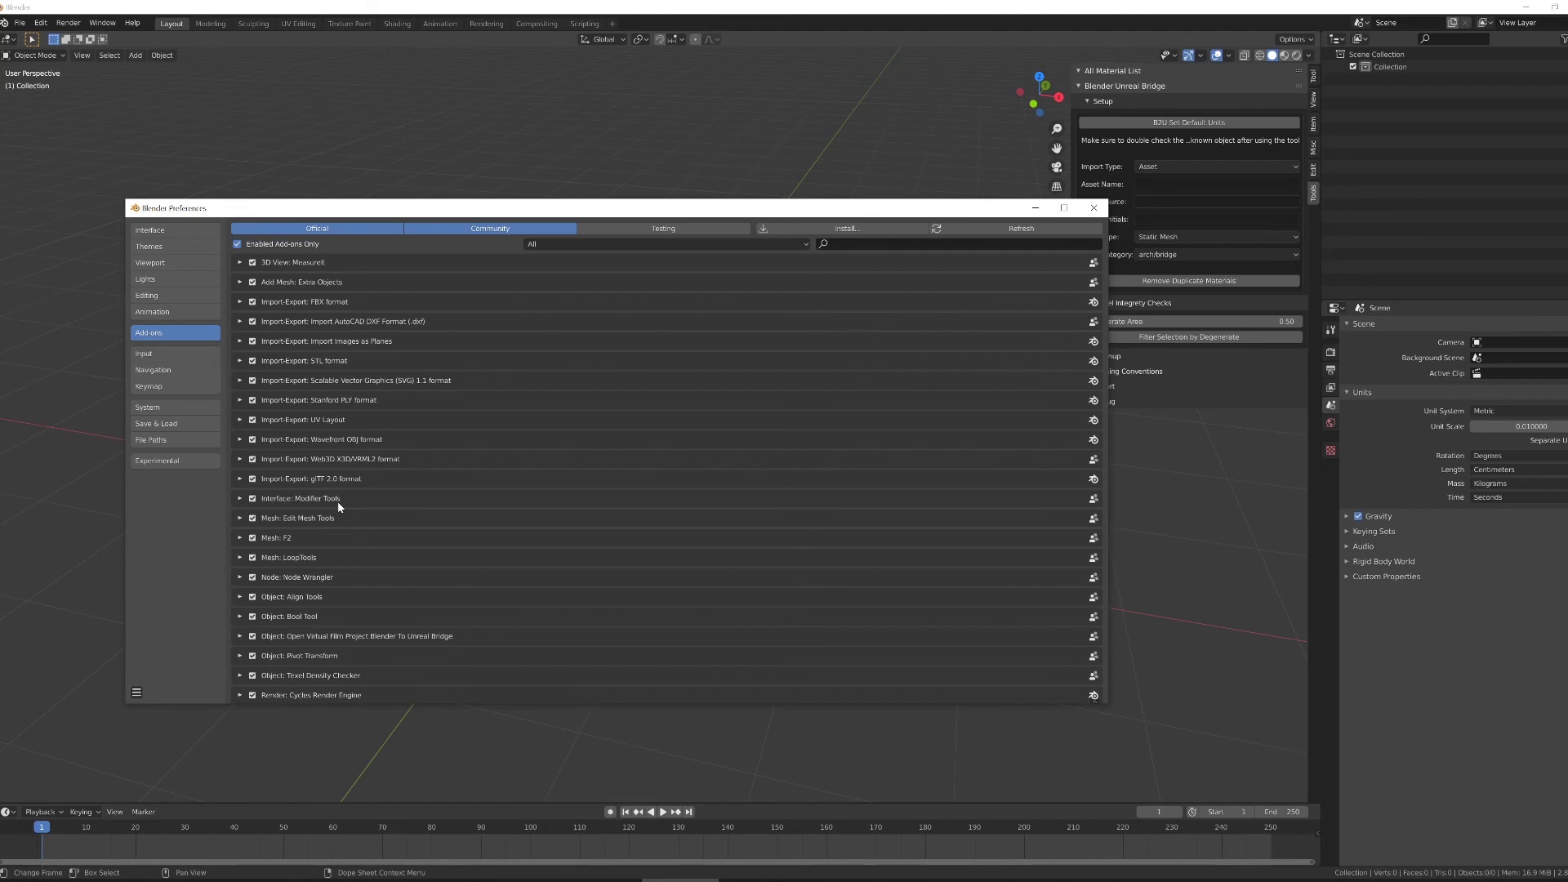
scroll(286, 533, "down", 3)
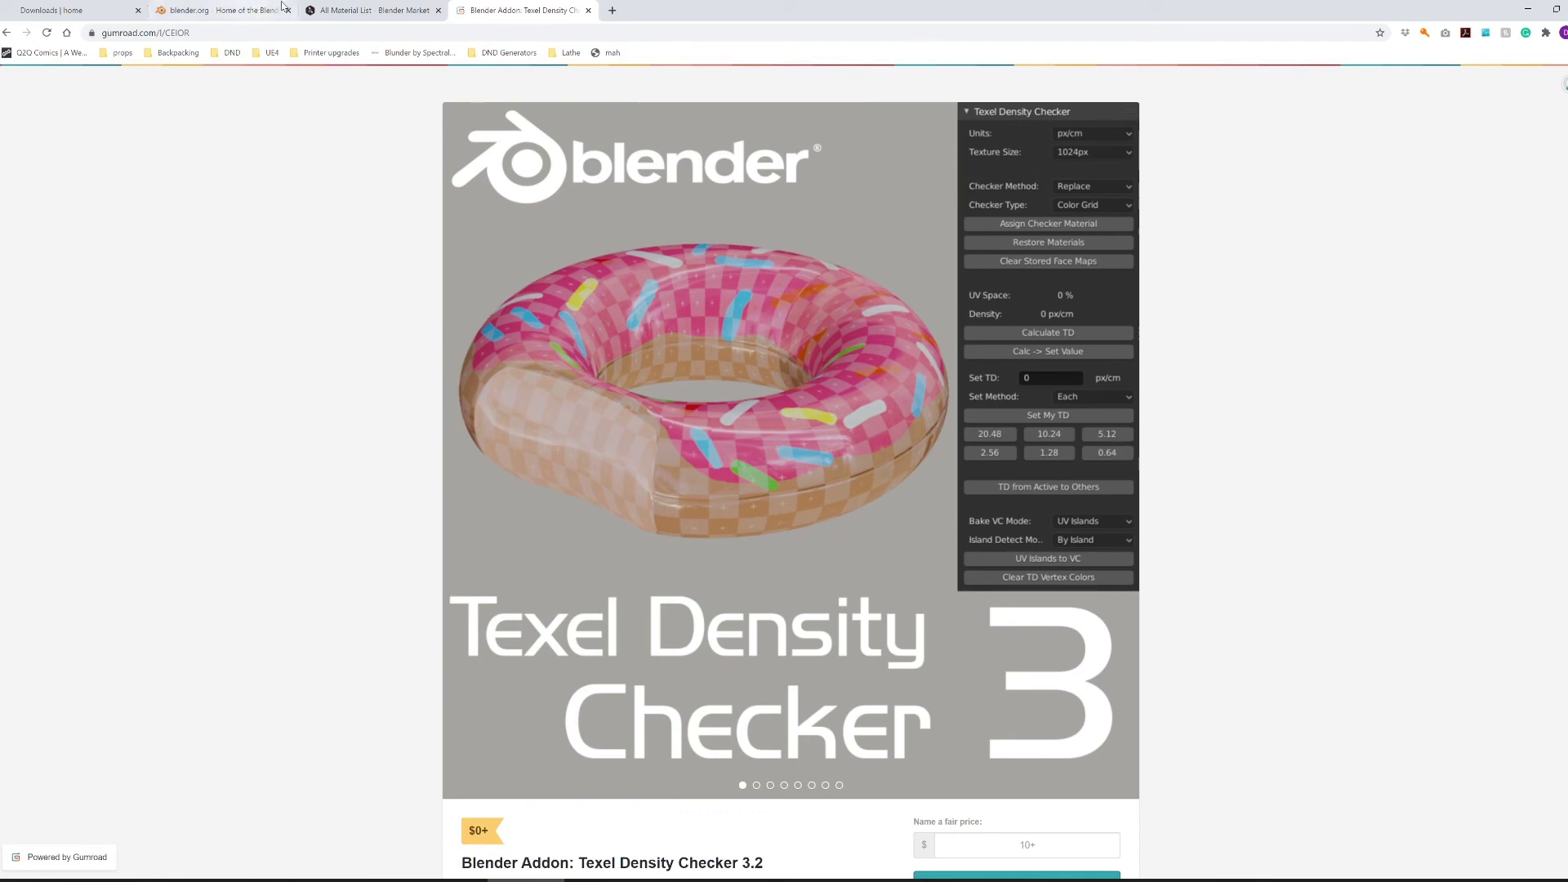
- Switch to the browser tab showing the All Material List add-on page on Blender Market
left_click(354, 10)
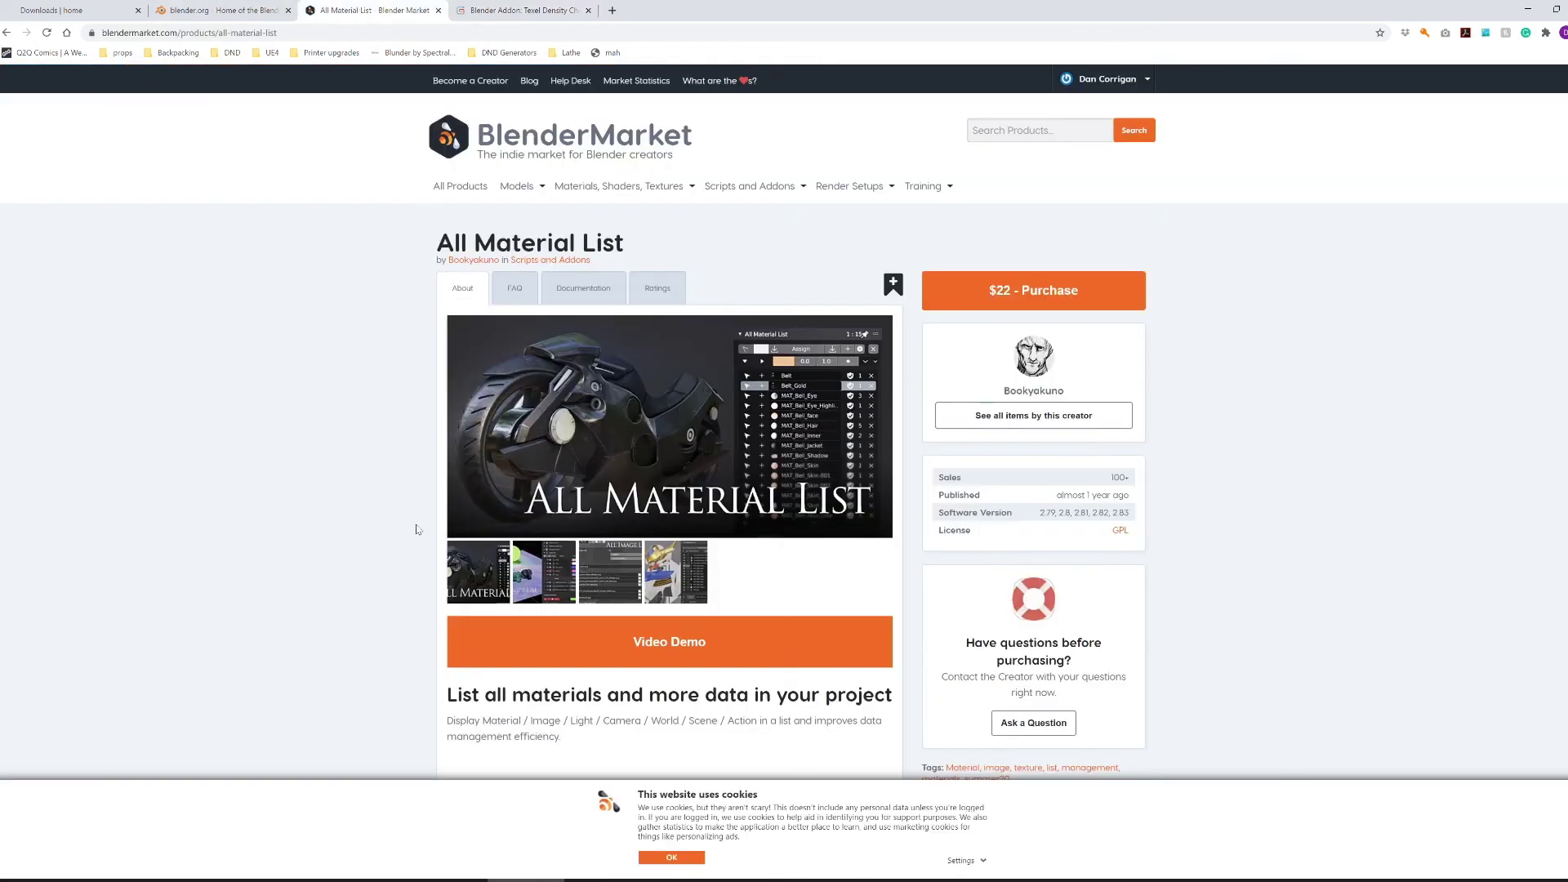